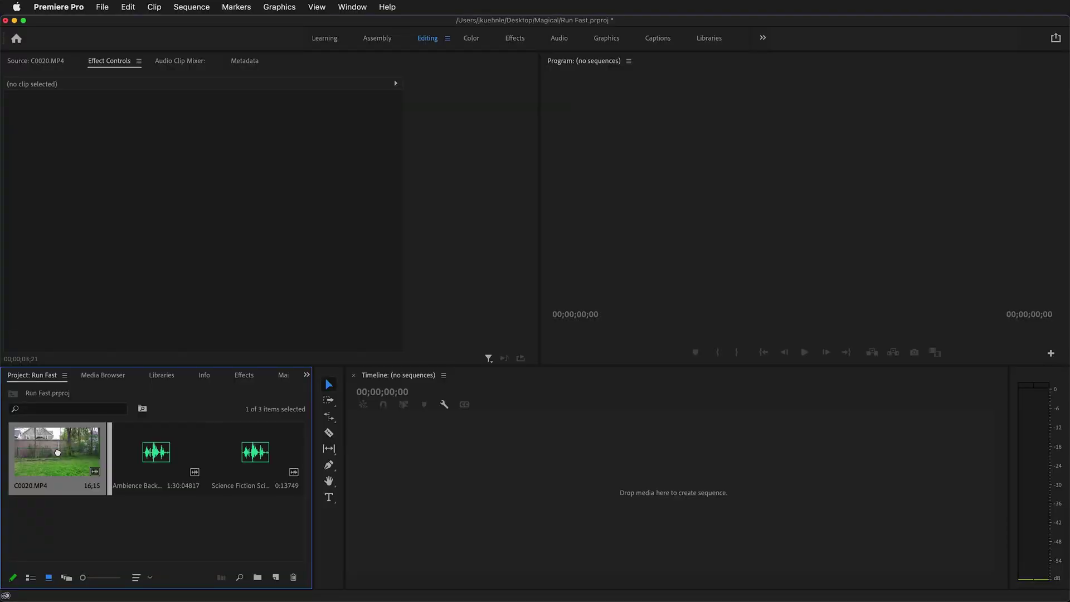
Drop C0020.MP4 onto the empty Timeline to create the C0020 sequence, then scrub and play it.
left_click_drag(57, 452, 560, 474)
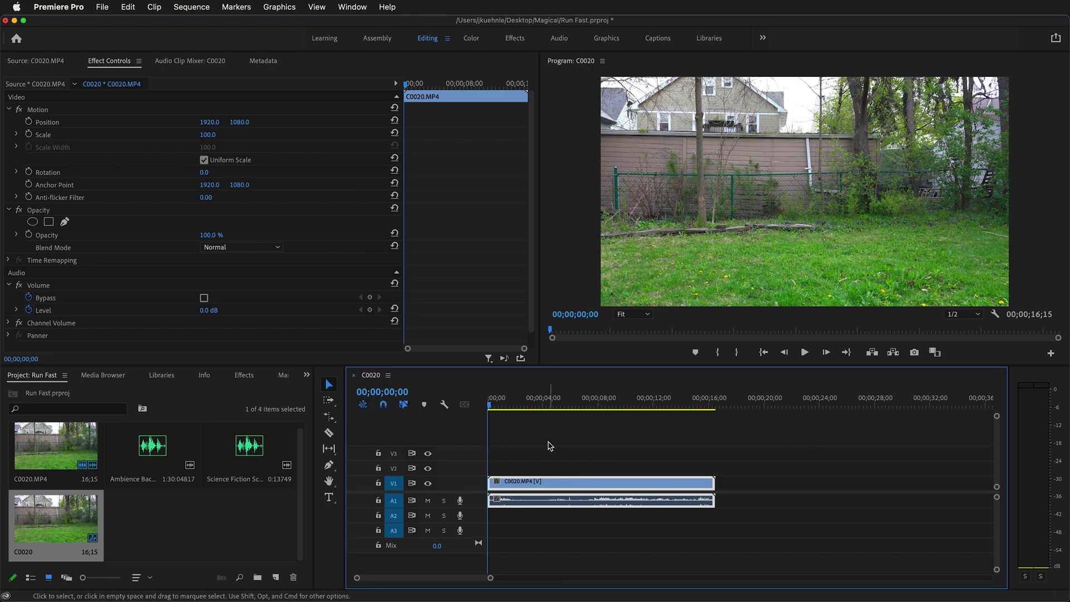
mouse_move(490, 408)
left_mouse_down()
mouse_move(626, 407)
mouse_move(490, 408)
left_mouse_up()
key("space")
Ripple-trim the clip's first 1;15 and razor it at about 06;27.
left_click_drag(506, 411, 511, 412)
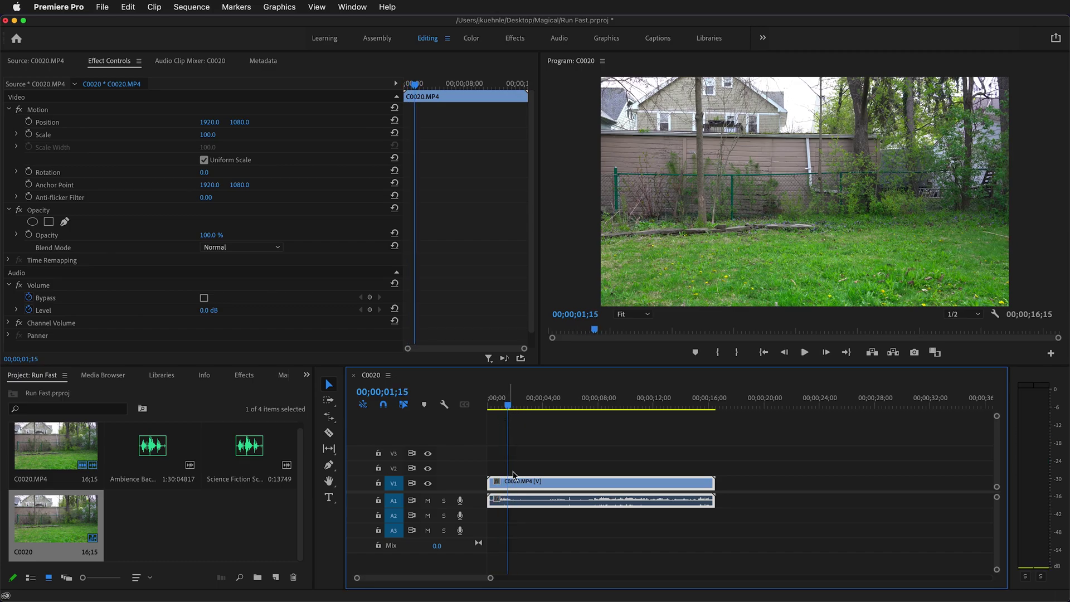
key("q")
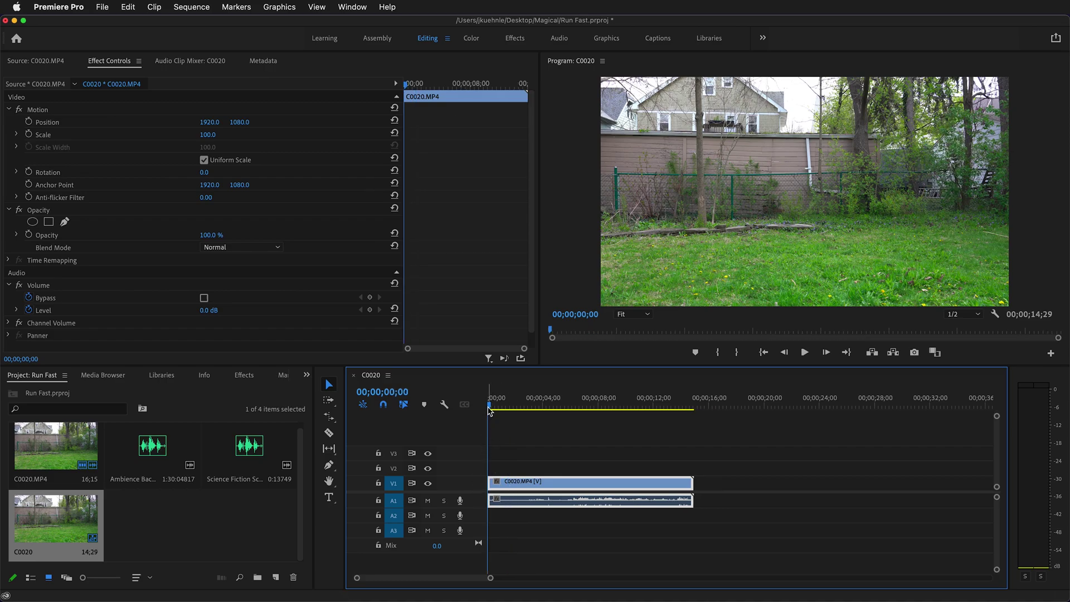
left_click_drag(490, 409, 624, 412)
key("cmd+k")
key("c")
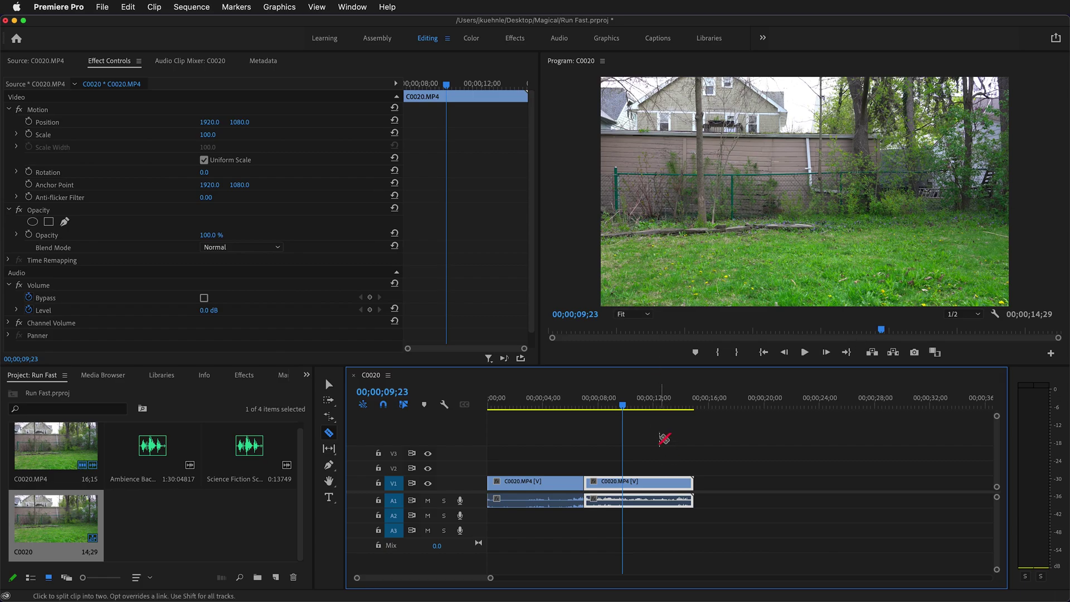
Split the clip at 09;23 and delete the tail after it.
key("cmd+k")
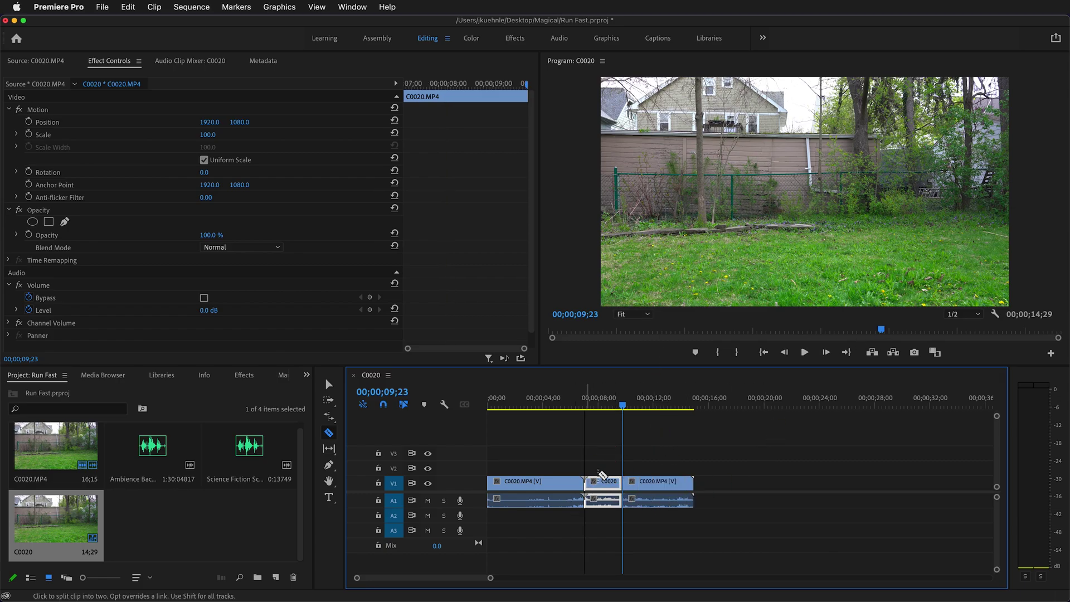
key("v")
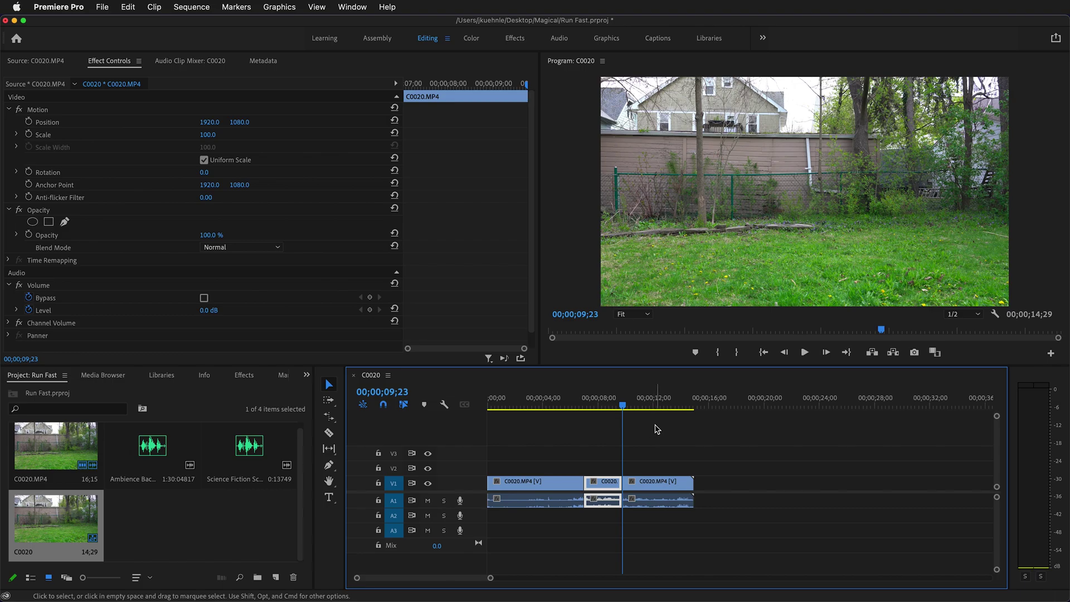
left_click_drag(655, 444, 676, 508)
key("Delete")
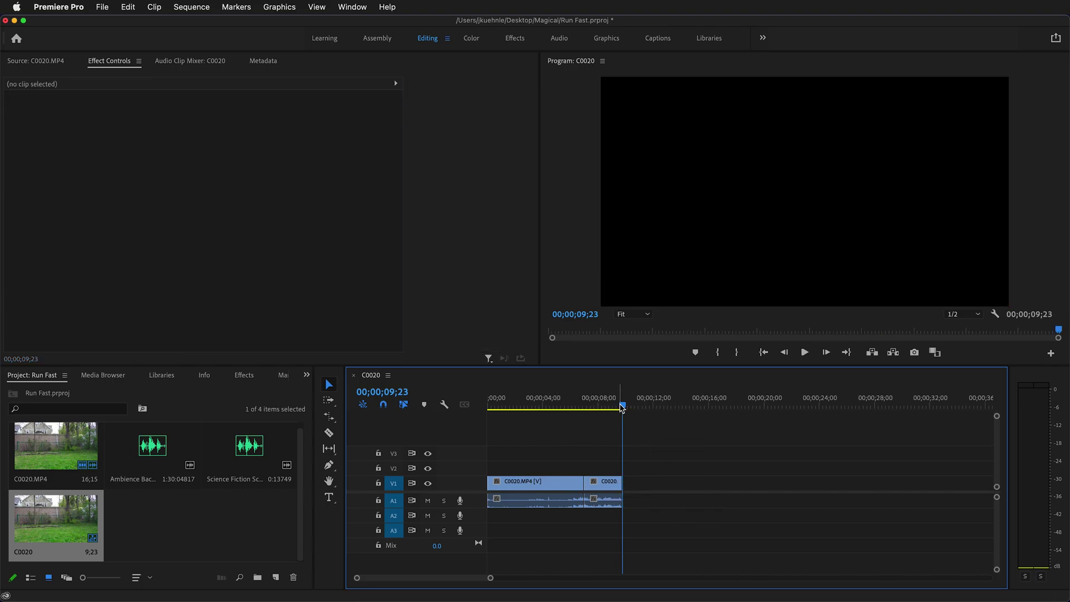
left_click_drag(622, 408, 524, 414)
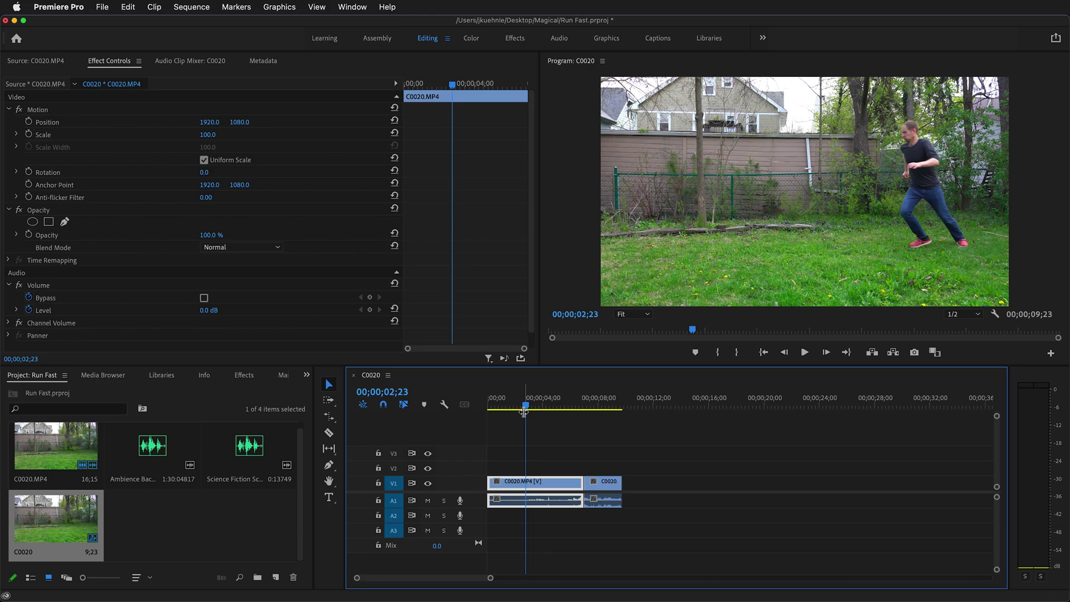
Razor the clip at 00;00;02;23 and again at 00;00;04;11.
key("c")
left_click(526, 482)
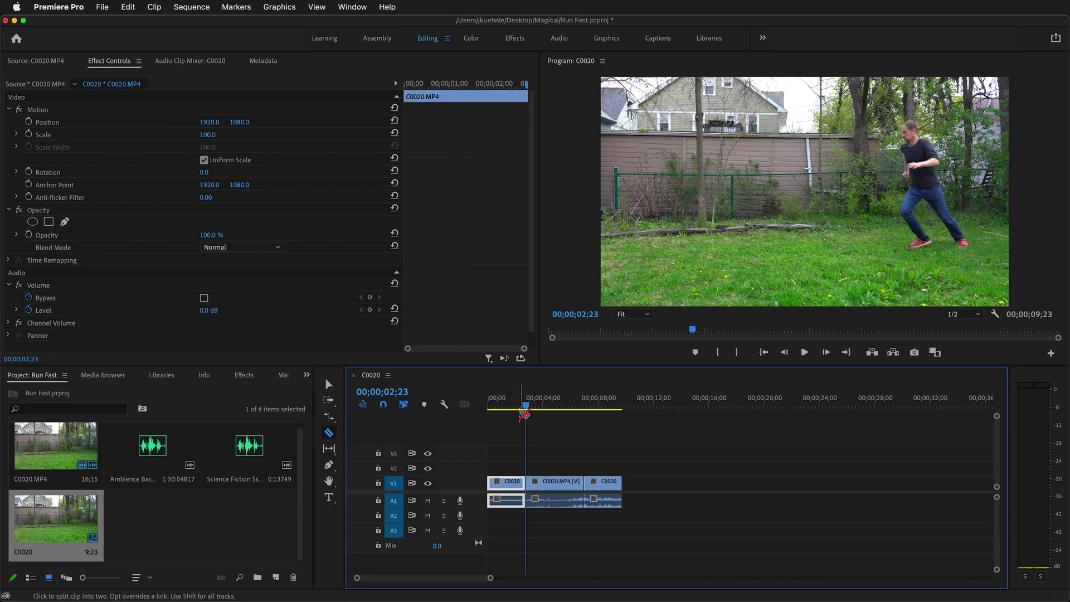
key("space")
left_click_drag(538, 411, 545, 412)
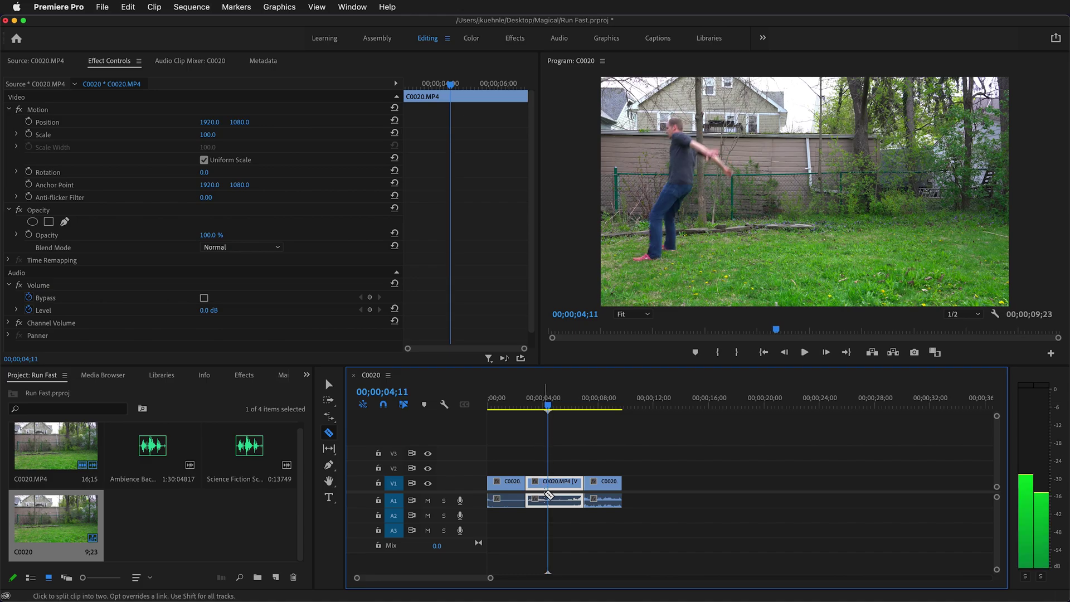
left_click(549, 484)
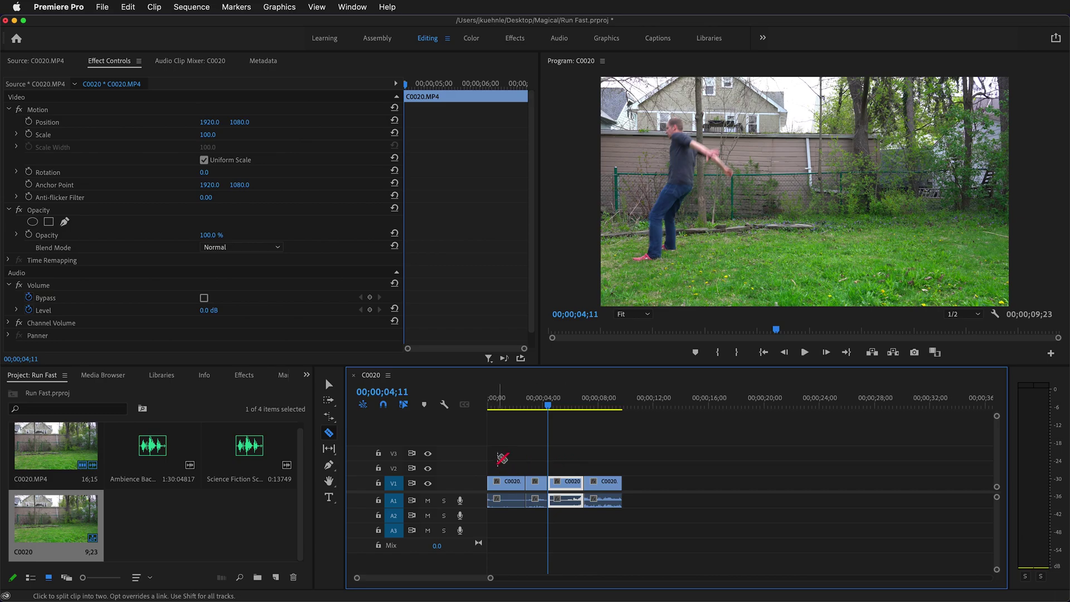
Lift the first three pieces to V2 and unlink the short piece's video from its audio.
key("v")
left_click_drag(503, 450, 569, 474)
left_click(538, 471)
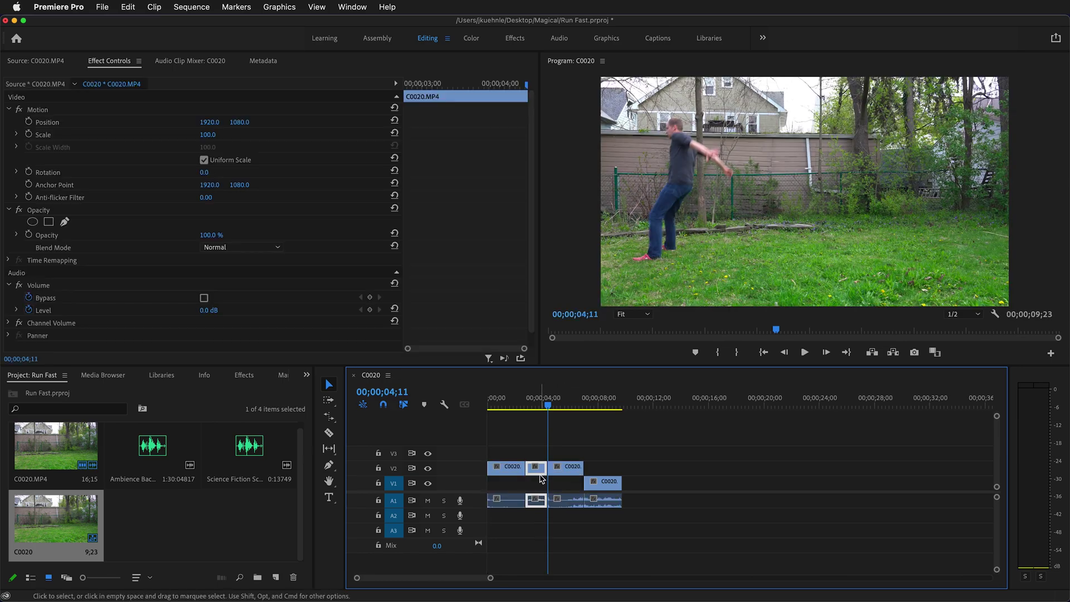
right_click(542, 474)
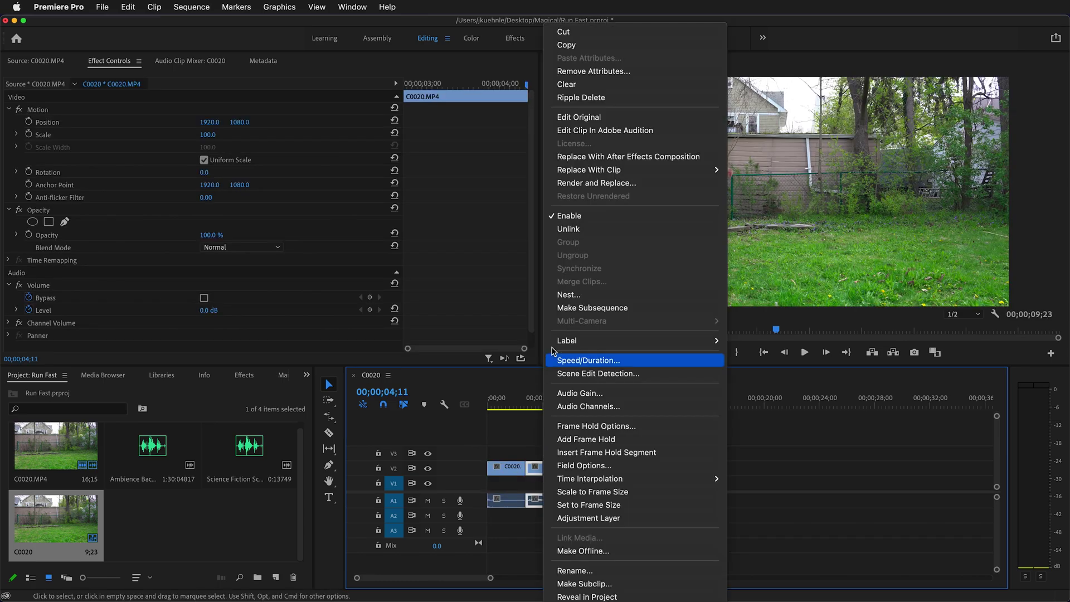
left_click(569, 228)
Delete the short piece's audio and move its video after the second V2 clip, near 07;26.
left_click(536, 501)
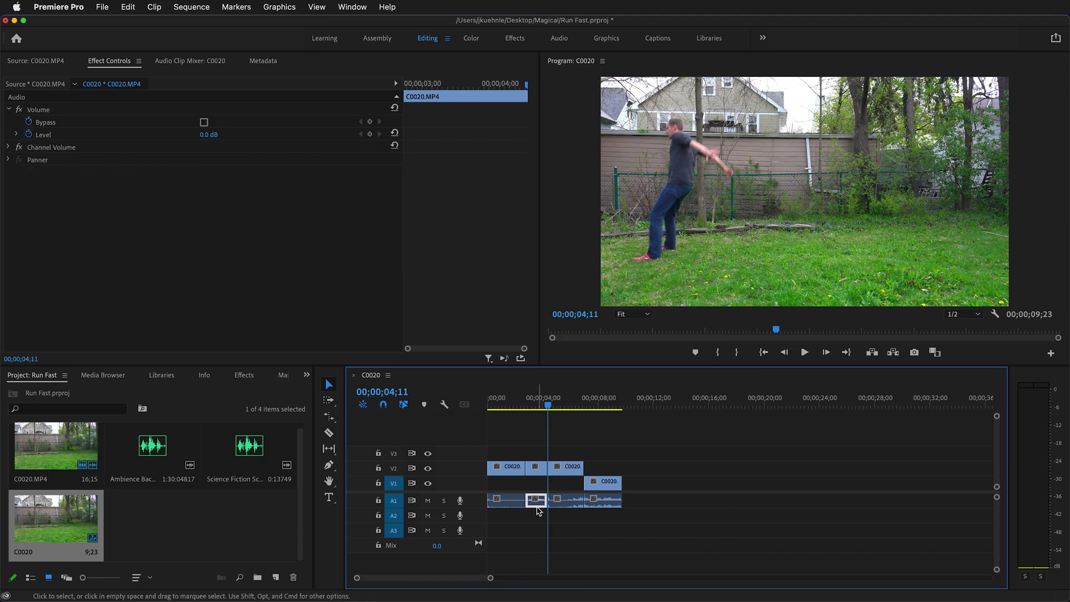
key("Delete")
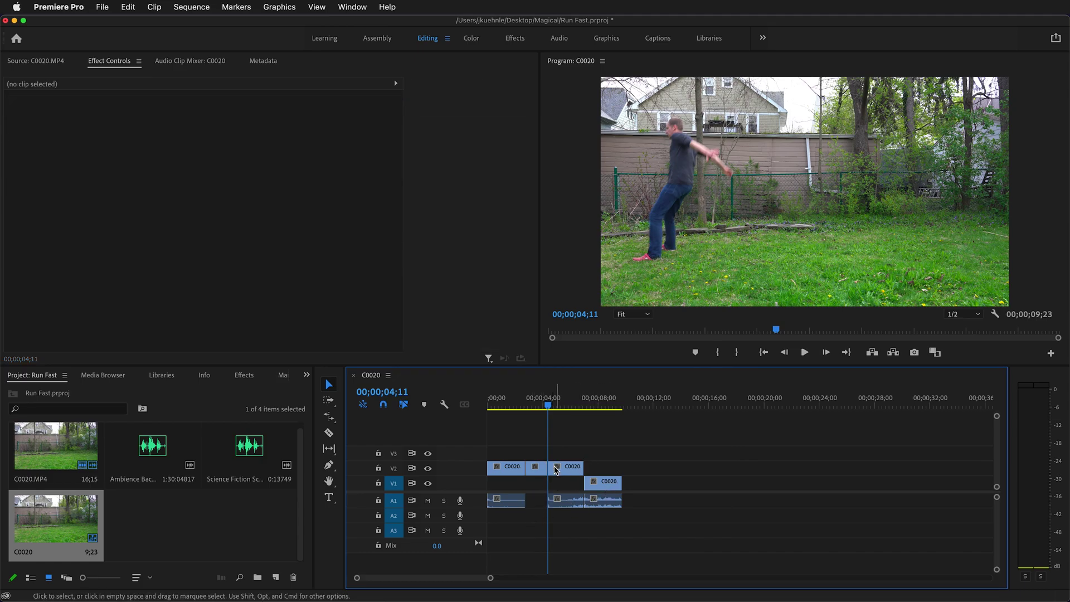
left_click(538, 473)
left_click_drag(536, 475, 597, 474)
left_click(597, 405)
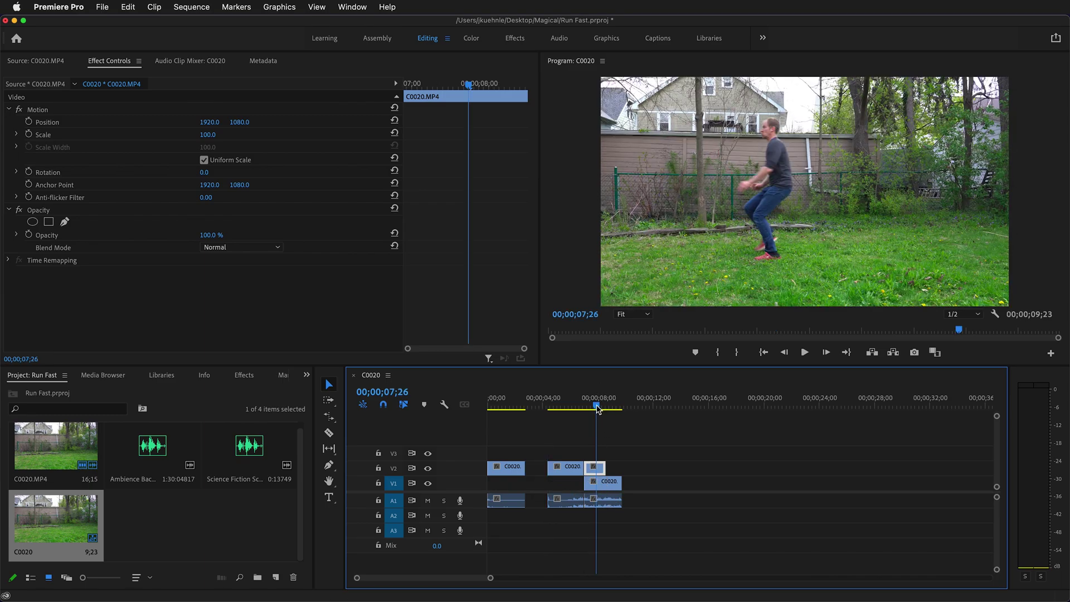
Add a Frame Hold to the V1 background clip at 07;01 and check the frozen frame.
left_click_drag(597, 408, 584, 406)
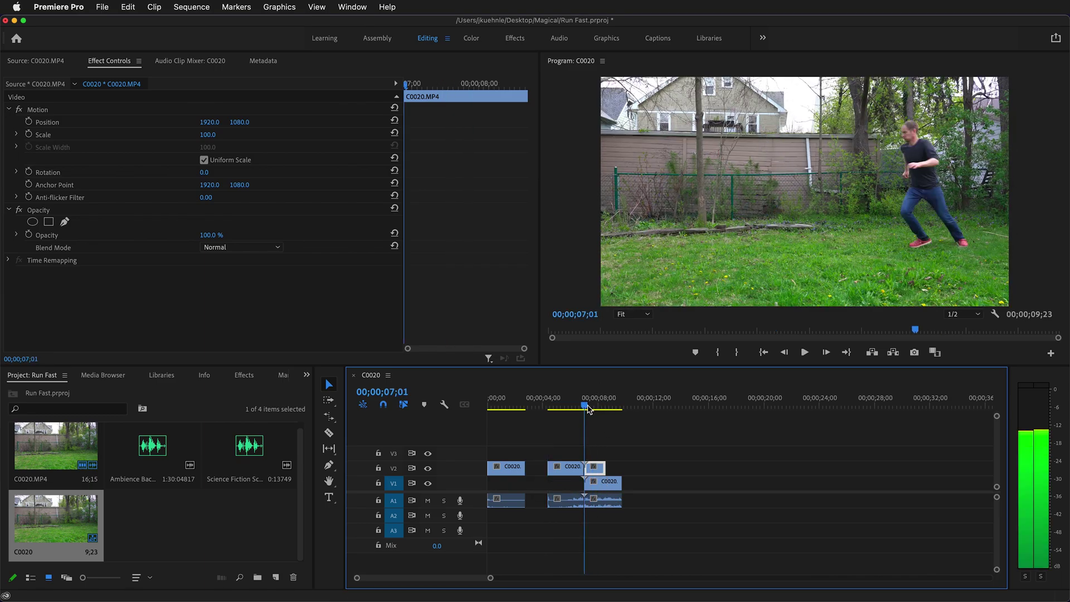
right_click(594, 477)
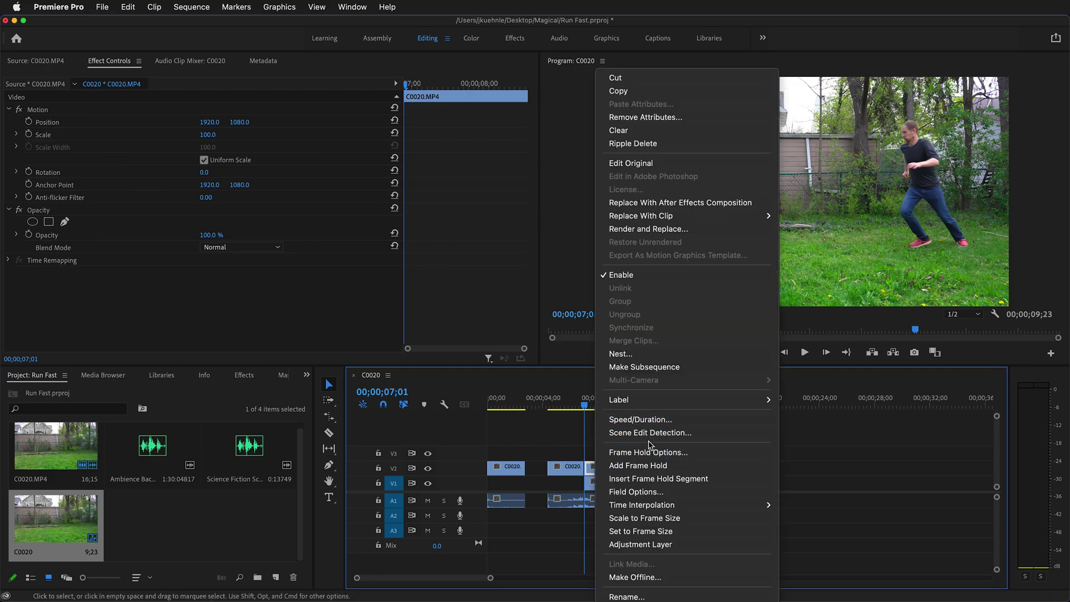
left_click(619, 466)
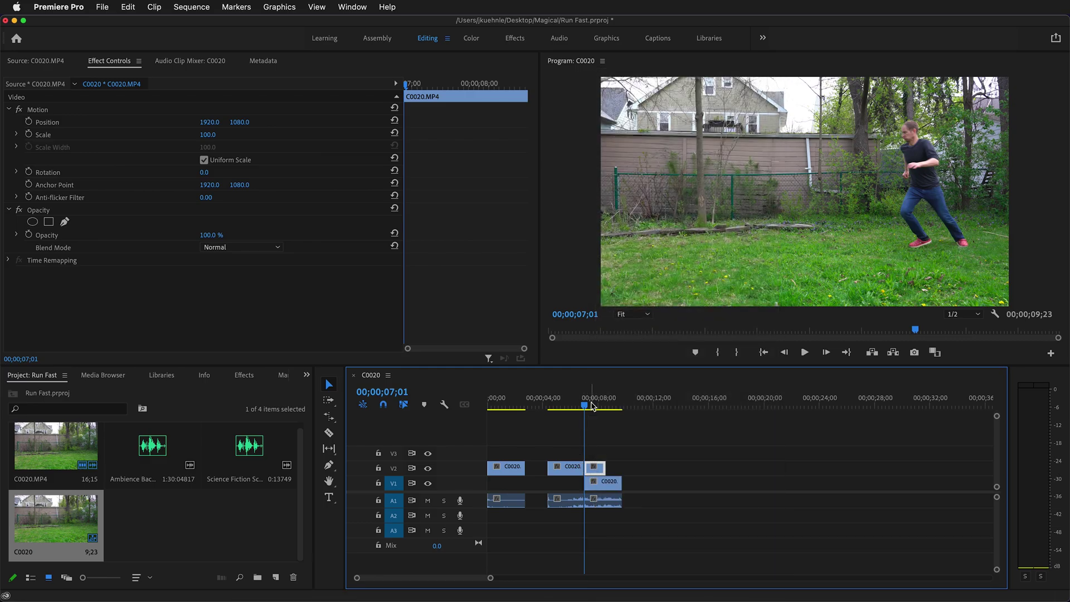
left_click_drag(585, 408, 598, 409)
key("Up")
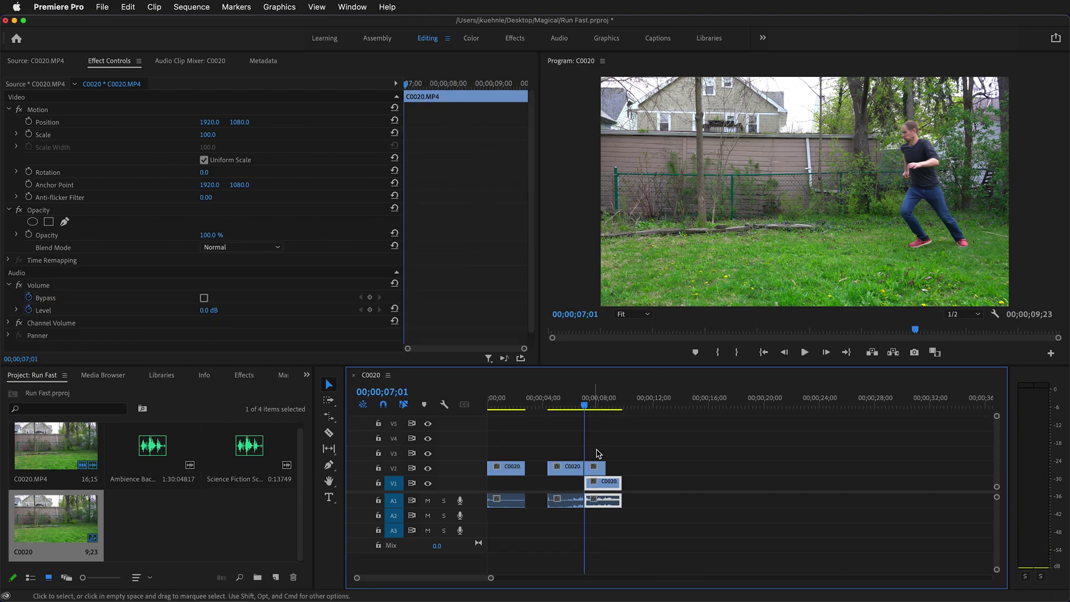
left_click(597, 472)
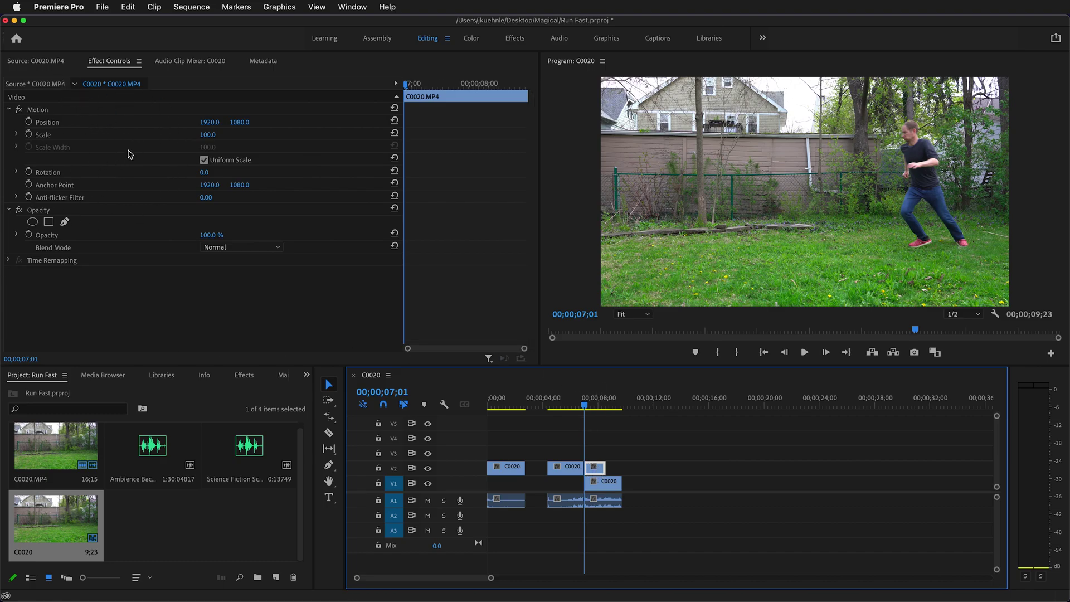
Start a free-draw bezier Opacity mask on the short V2 clip and maximize the Program monitor.
left_click(66, 222)
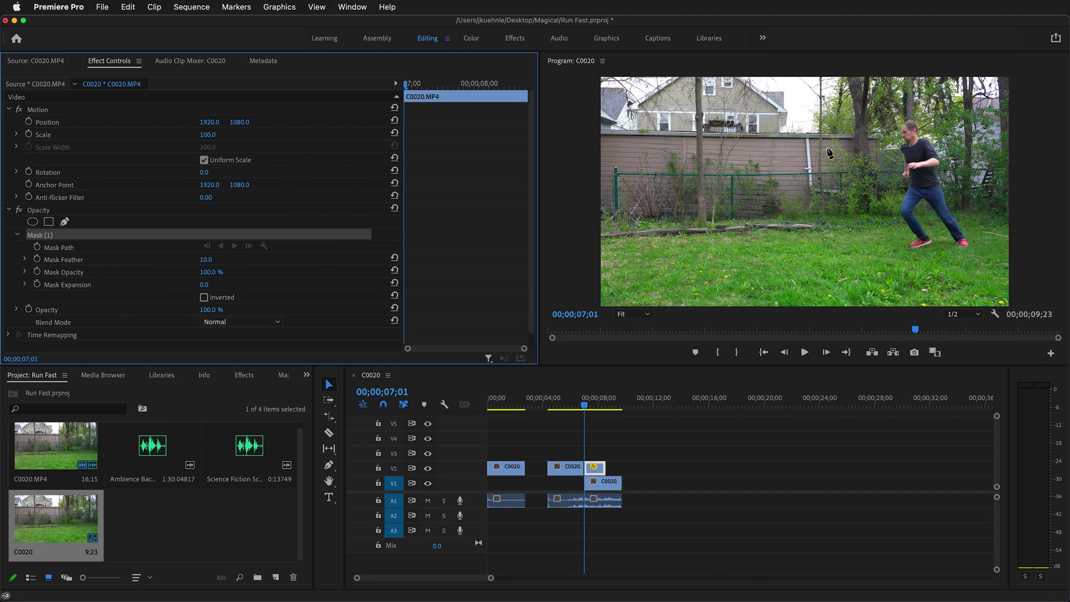
key("grave")
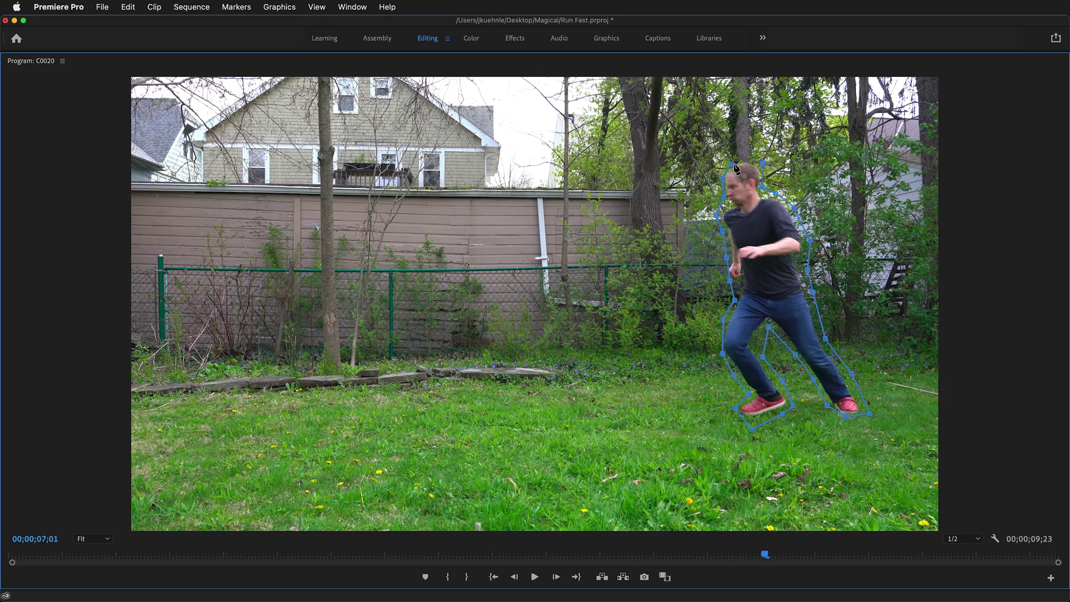
Magnify the Program monitor to 150% to inspect the runner's mask outline.
left_click(93, 539)
left_click(89, 591)
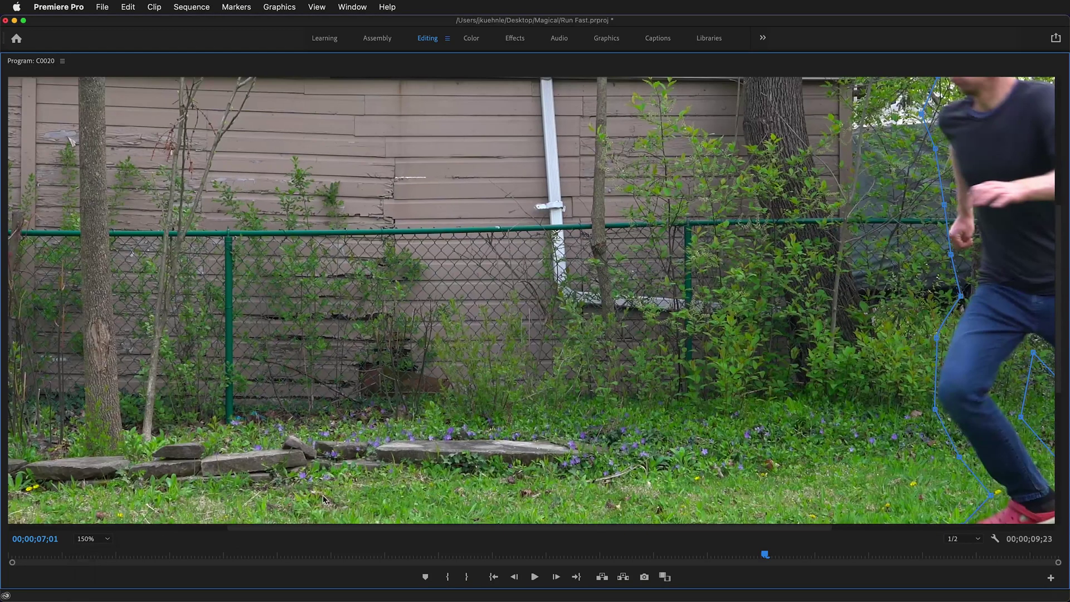
Tighten the mask vertices along the runner's left side, lower leg, inner knee and crotch.
left_click_drag(323, 528, 546, 527)
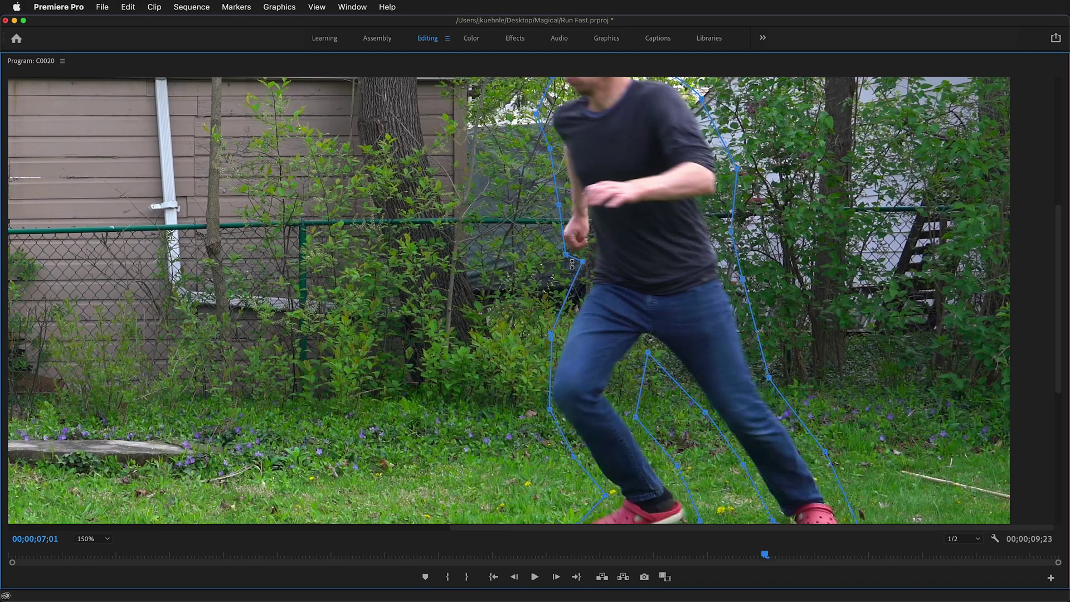
left_click_drag(565, 254, 557, 254)
left_click_drag(559, 205, 561, 207)
left_click_drag(551, 336, 561, 329)
left_click_drag(582, 262, 587, 262)
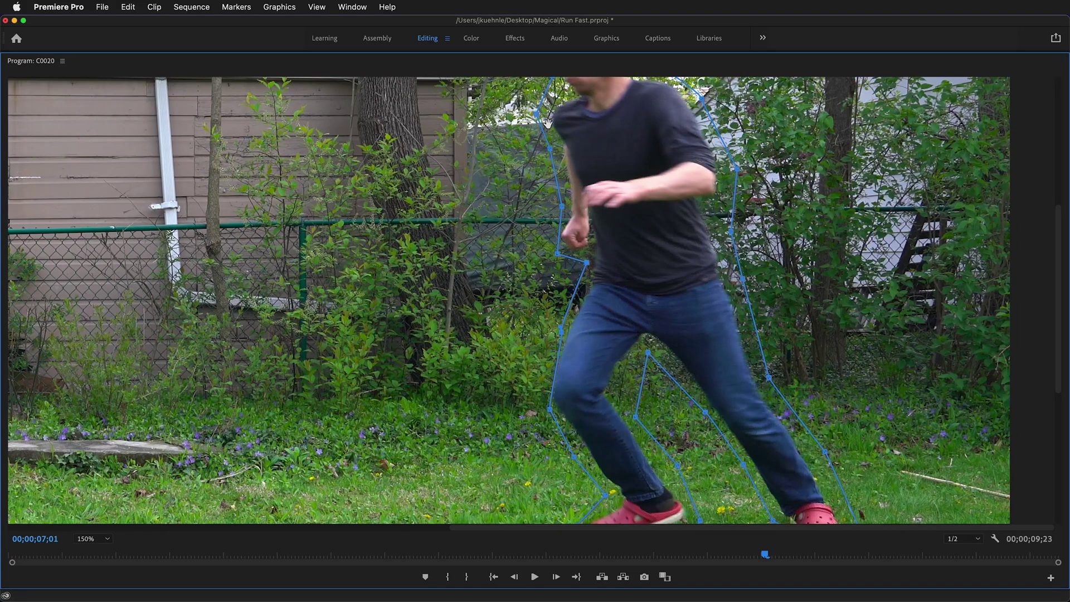
left_click_drag(537, 112, 557, 141)
left_click_drag(562, 206, 565, 204)
left_click_drag(557, 253, 557, 241)
left_click_drag(575, 457, 579, 449)
left_click_drag(632, 418, 608, 393)
left_click_drag(649, 354, 649, 345)
Refine mask points at the runner's neck, left shoulder, side, left shoe and knee.
scroll(724, 278, "up", 5)
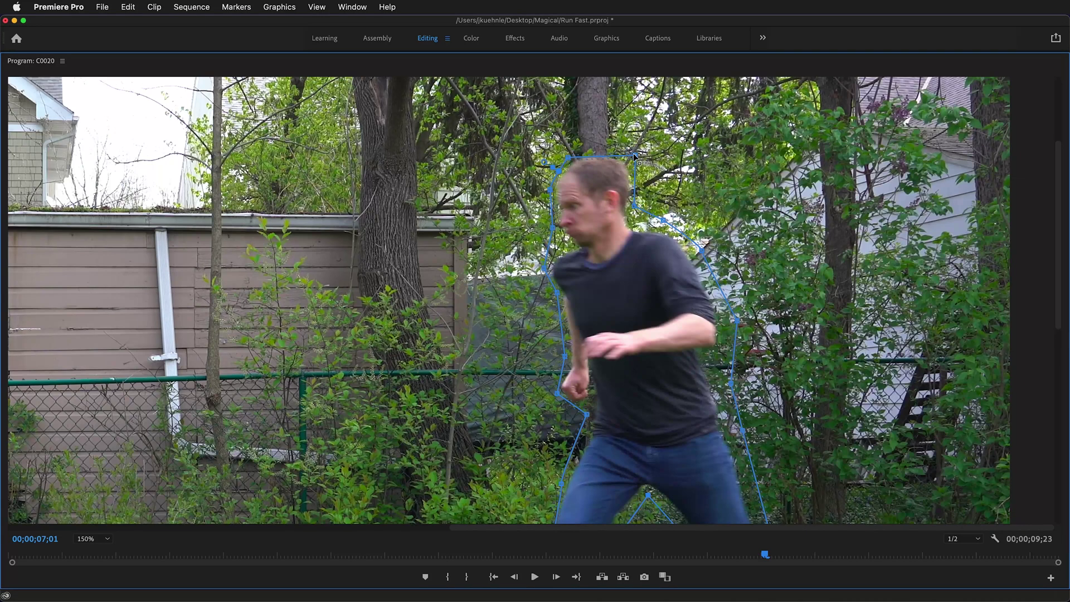
left_click_drag(663, 221, 661, 227)
left_click_drag(552, 227, 564, 244)
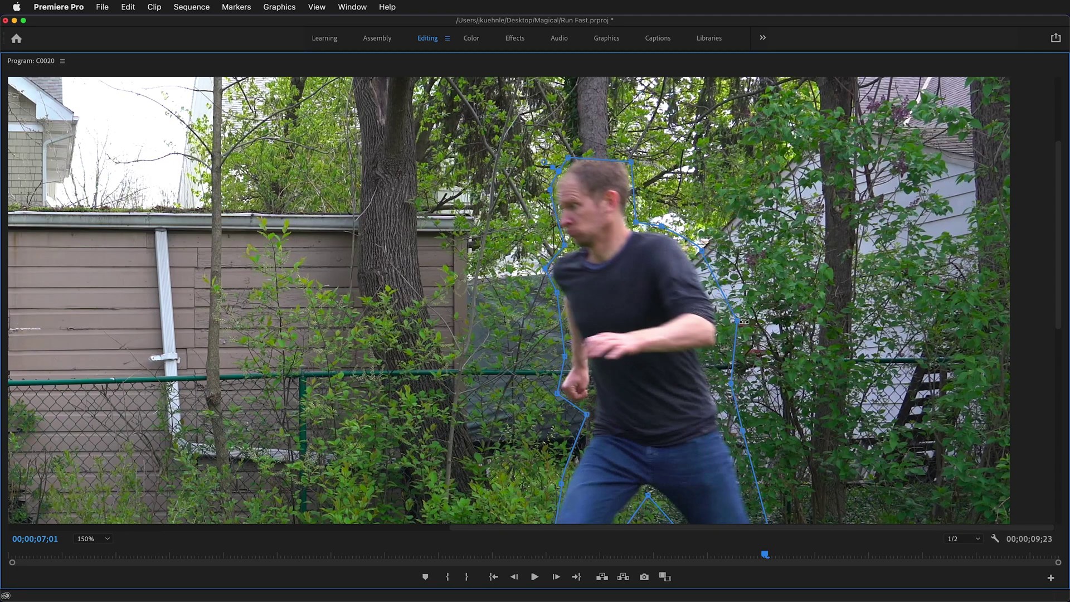
left_click_drag(736, 321, 729, 325)
left_click_drag(732, 384, 715, 361)
scroll(719, 368, "down", 5)
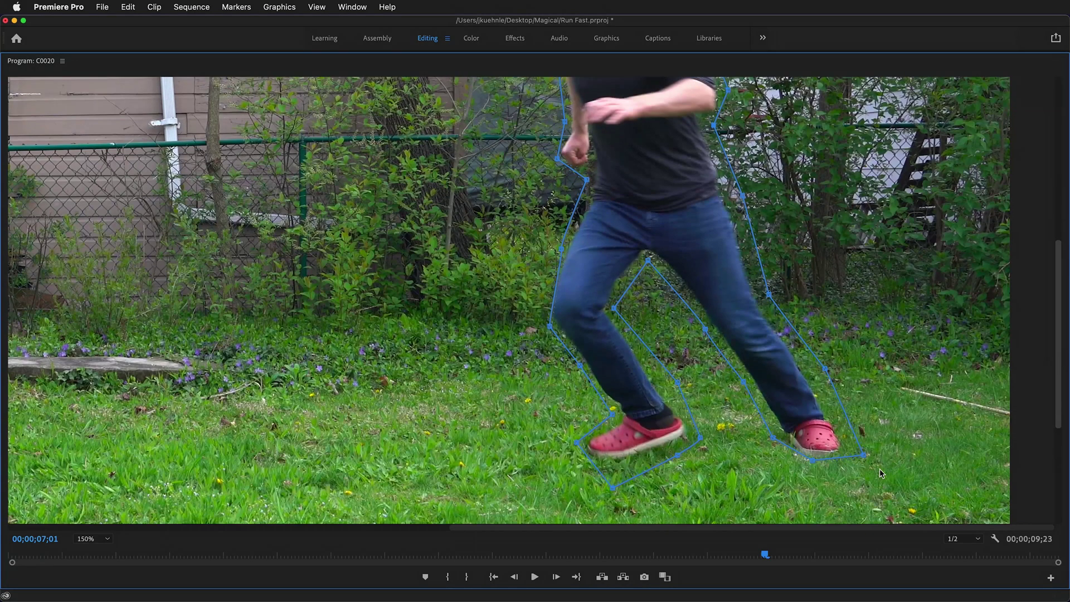
left_click_drag(608, 460, 603, 460)
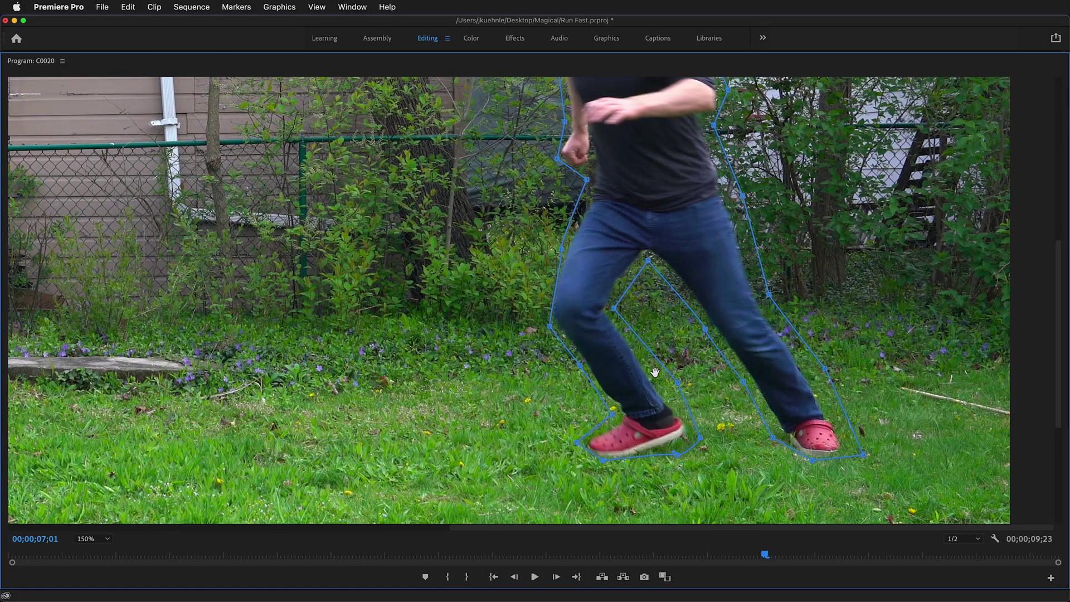
left_click_drag(550, 329, 545, 324)
Restore the editing layout, set the Program monitor to Fit, and zoom the timeline in.
key("grave")
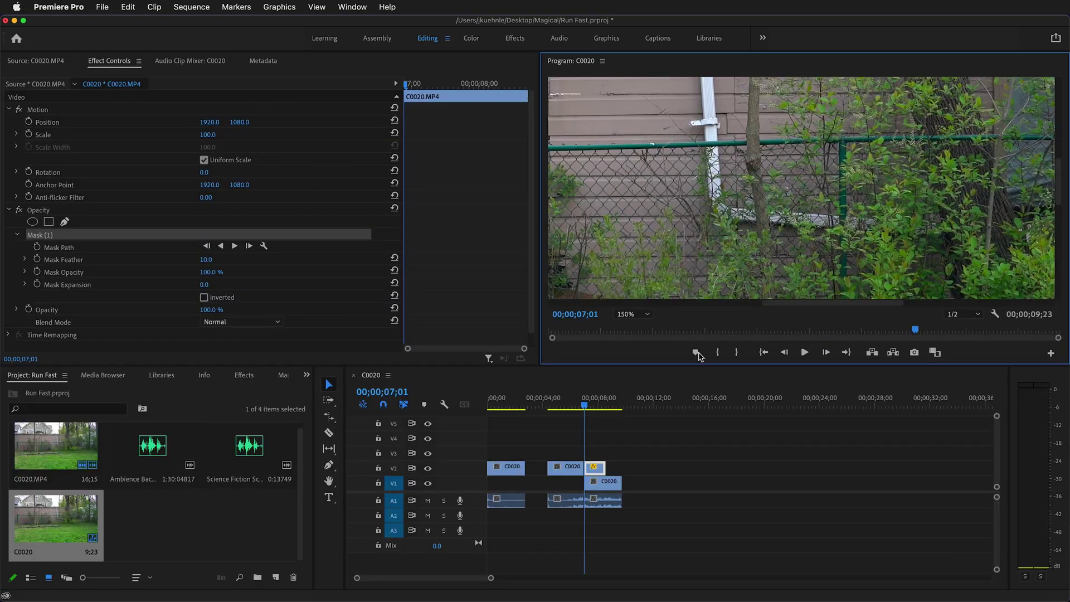
left_click(639, 321)
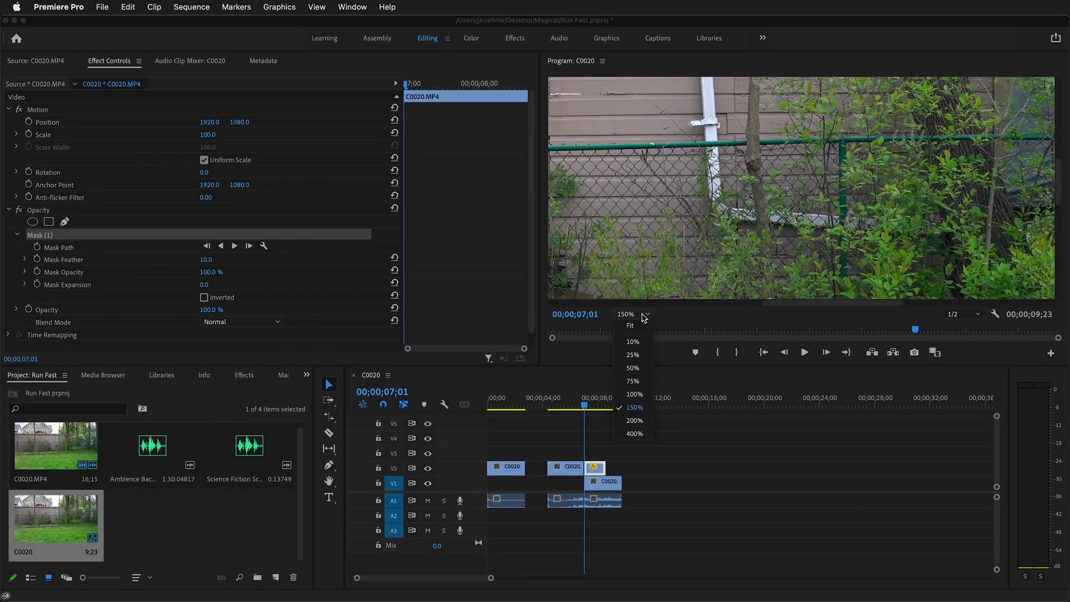
left_click(640, 318)
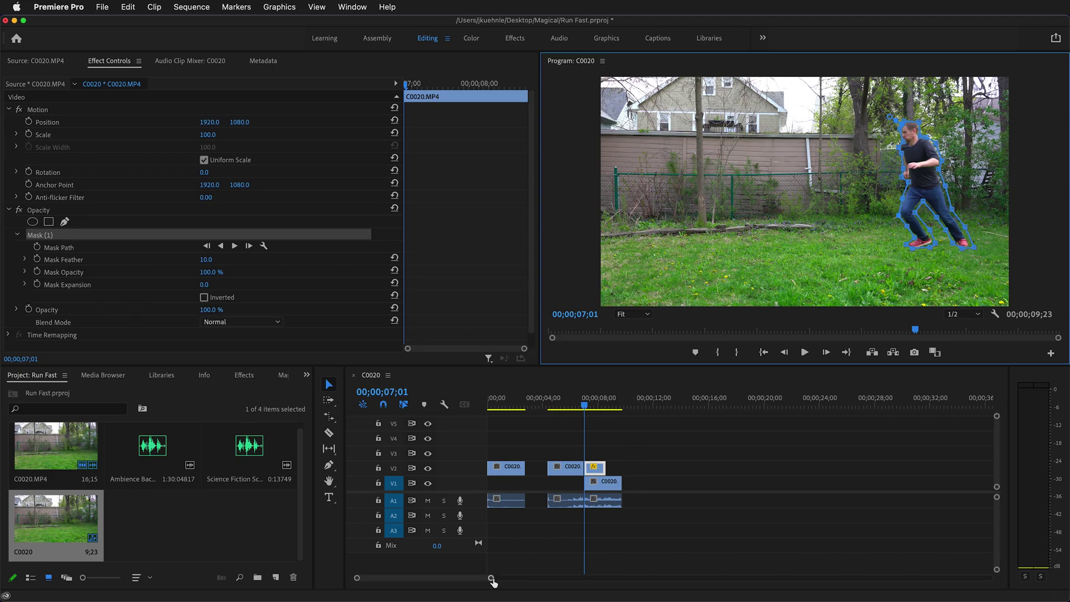
left_click_drag(490, 581, 445, 580)
Nest the masked V2 runner clip as a sequence named 'warp run'.
left_click(808, 483)
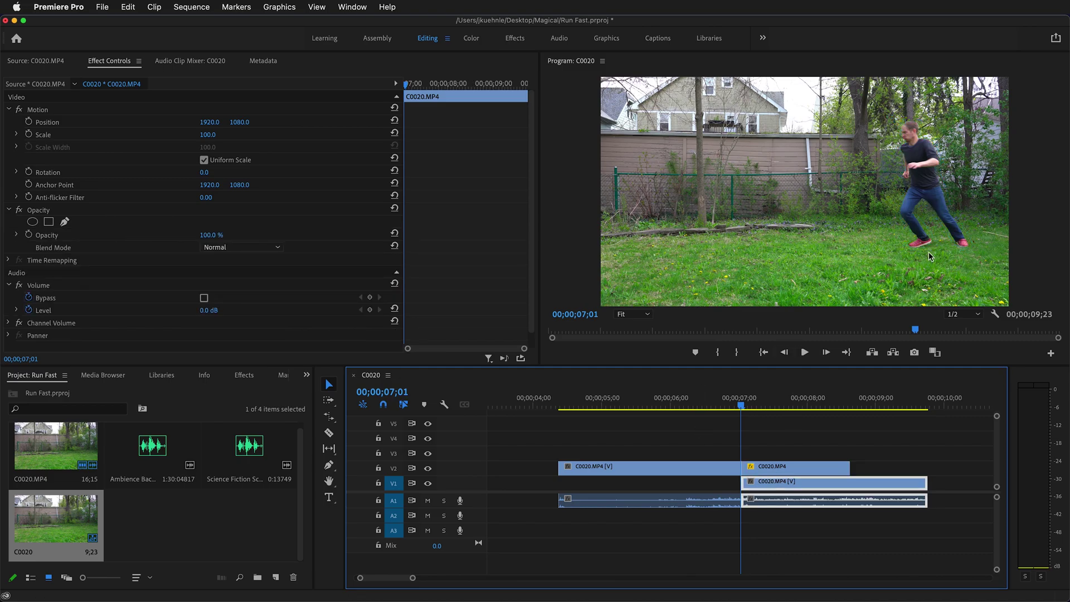
left_click(771, 472)
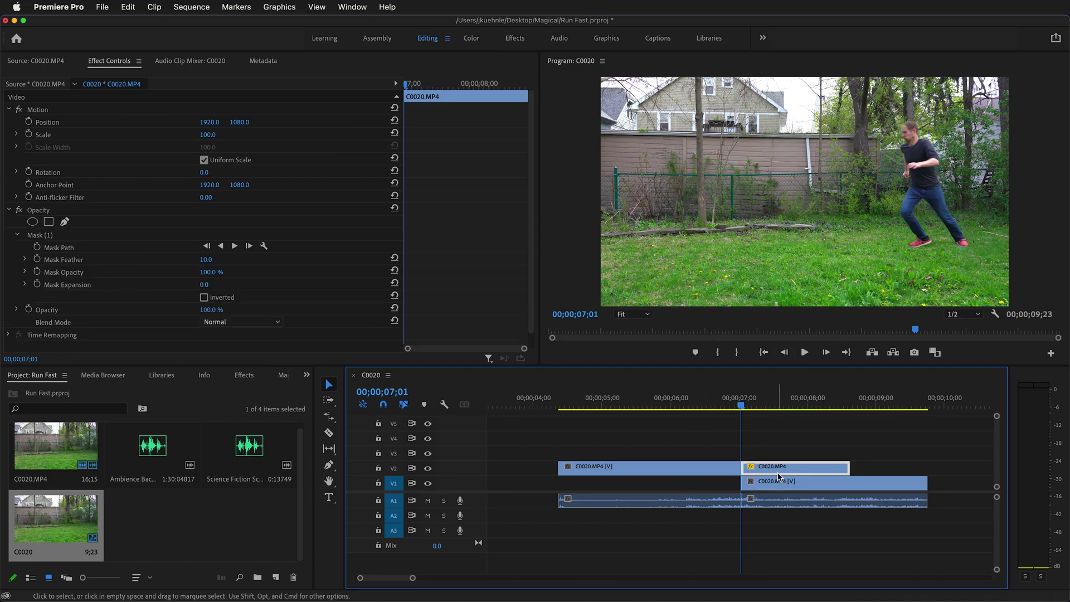
right_click(773, 467)
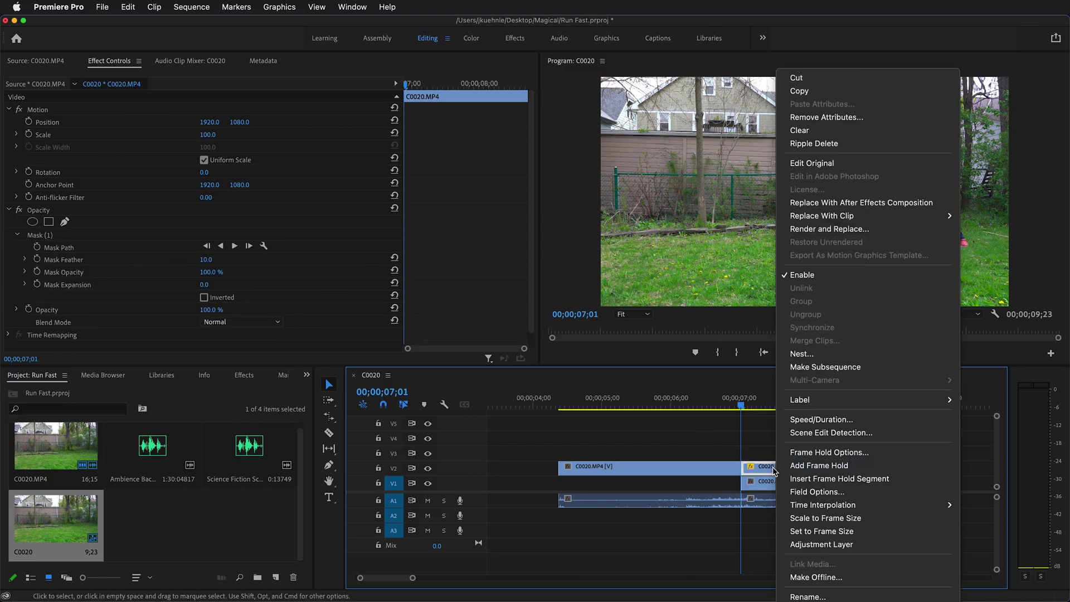
left_click(810, 356)
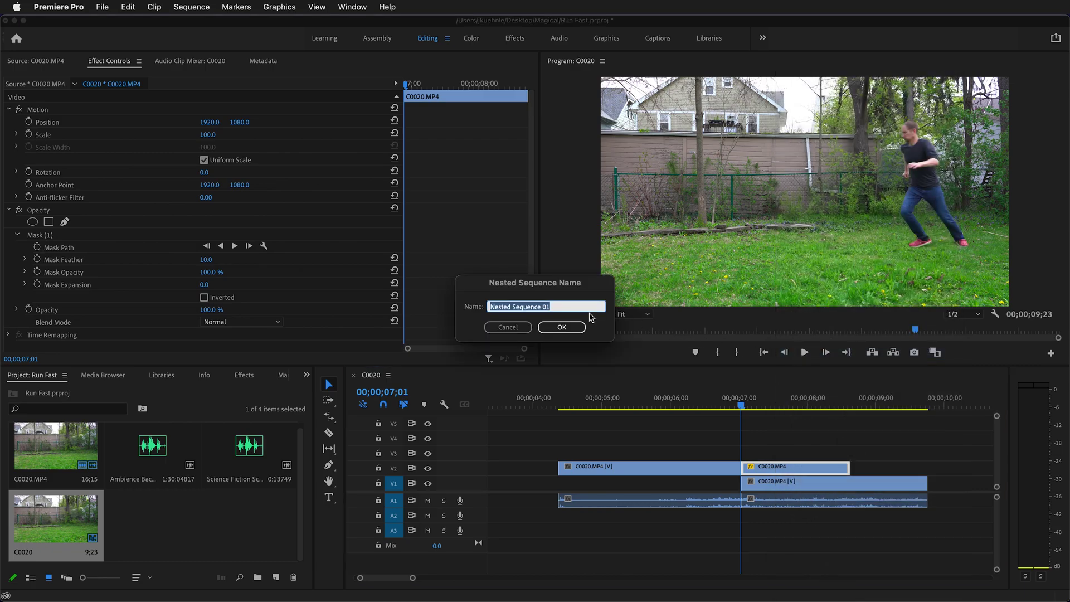
type("warp run")
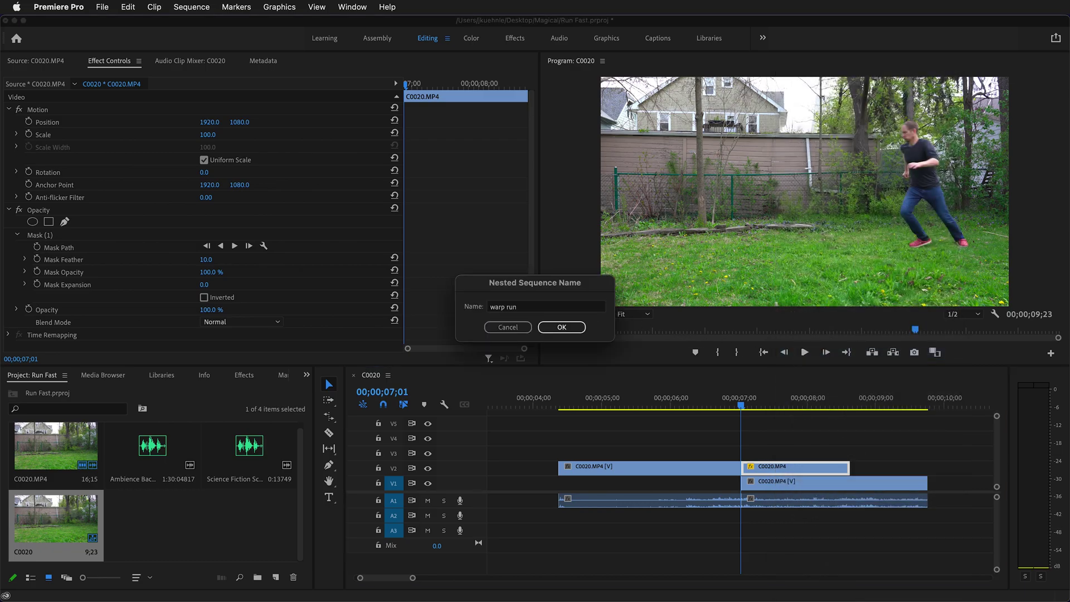
key("Return")
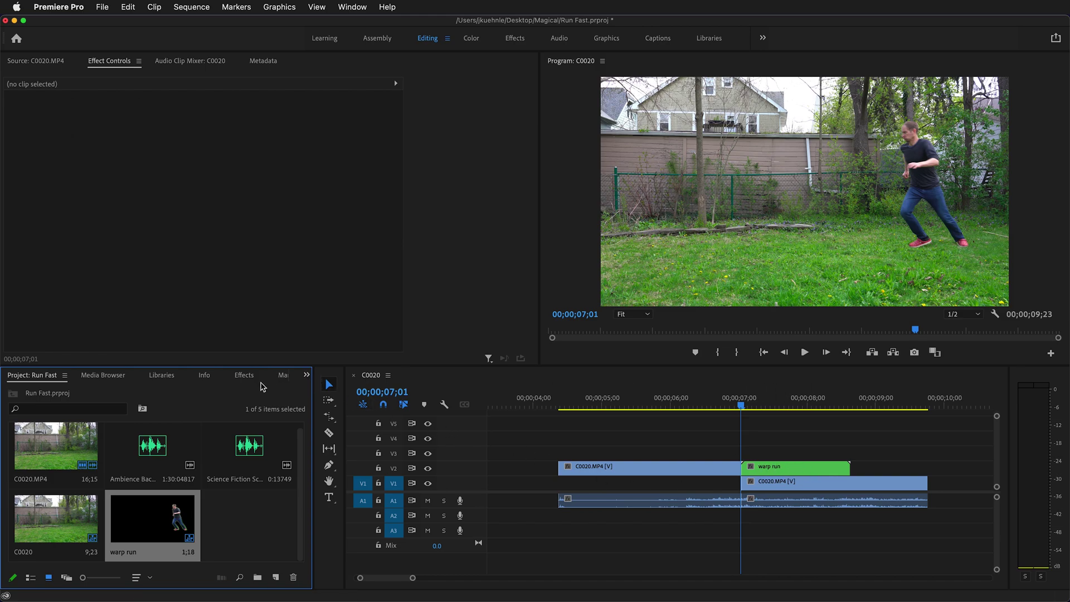
Search Effects for 'transfo' and drag Distort > Transform onto the warp run clip.
left_click(244, 375)
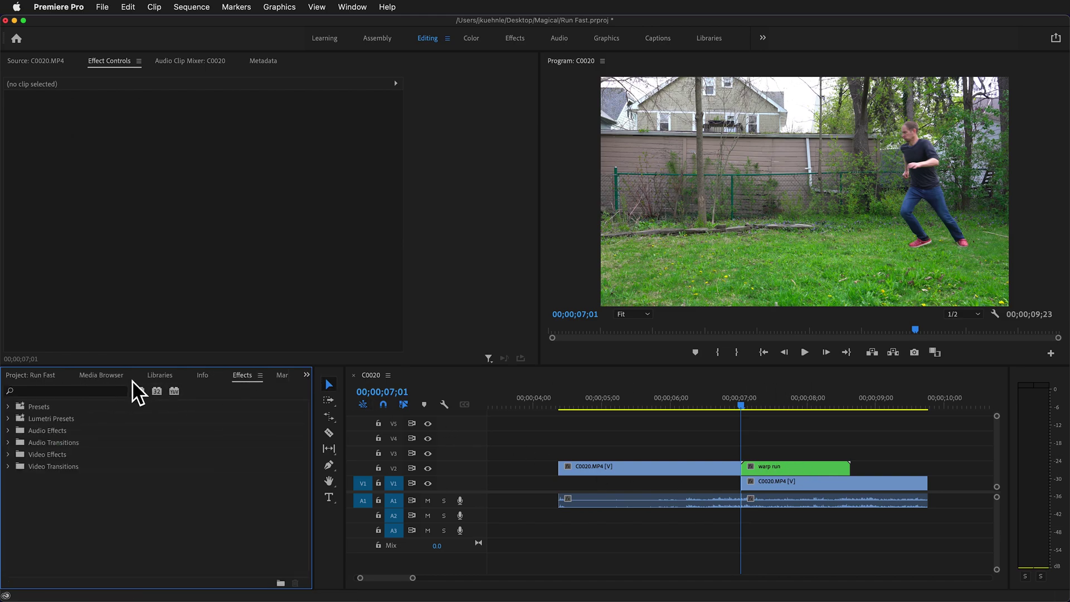
left_click(69, 391)
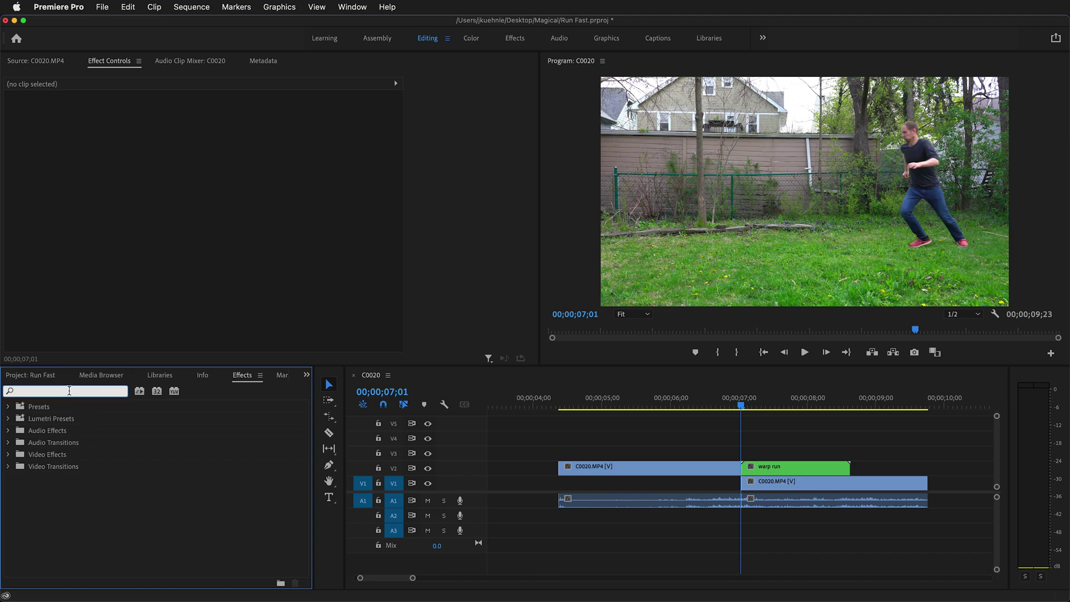
type("transform")
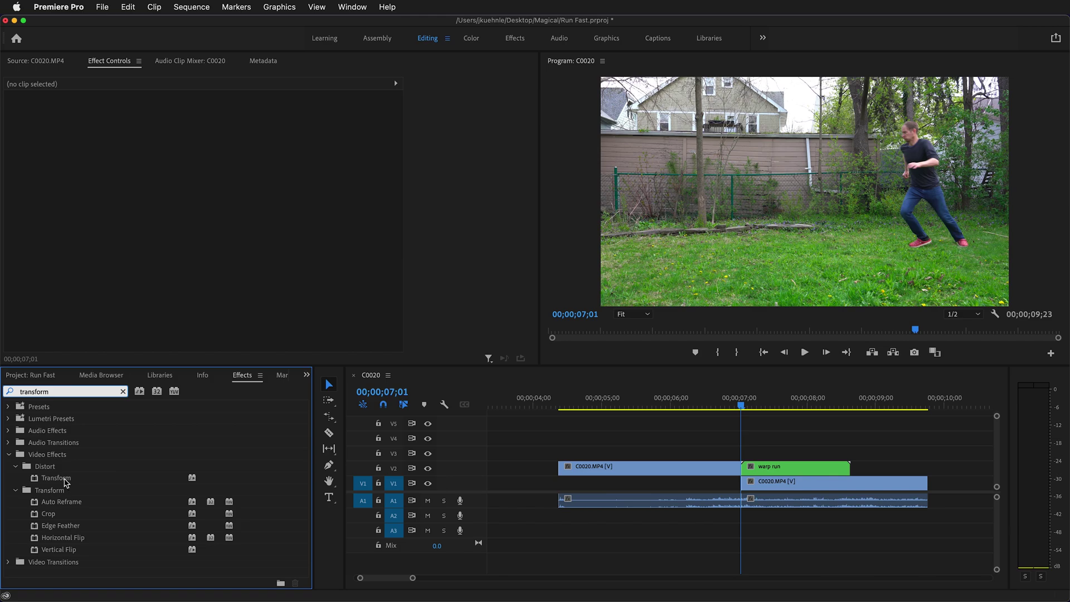
left_click_drag(64, 480, 767, 467)
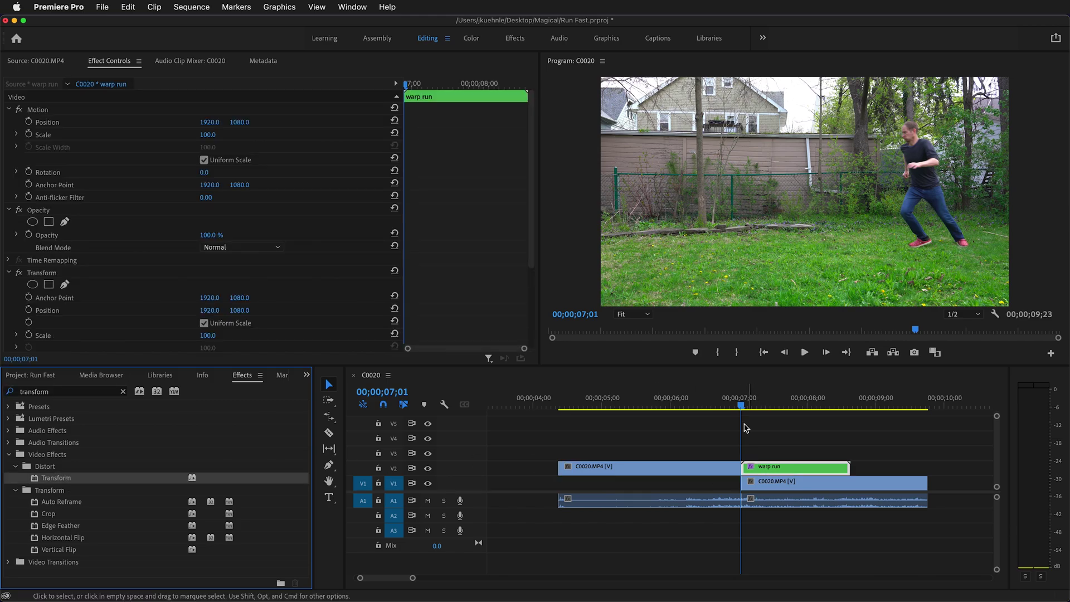
scroll(73, 158, "down", 5)
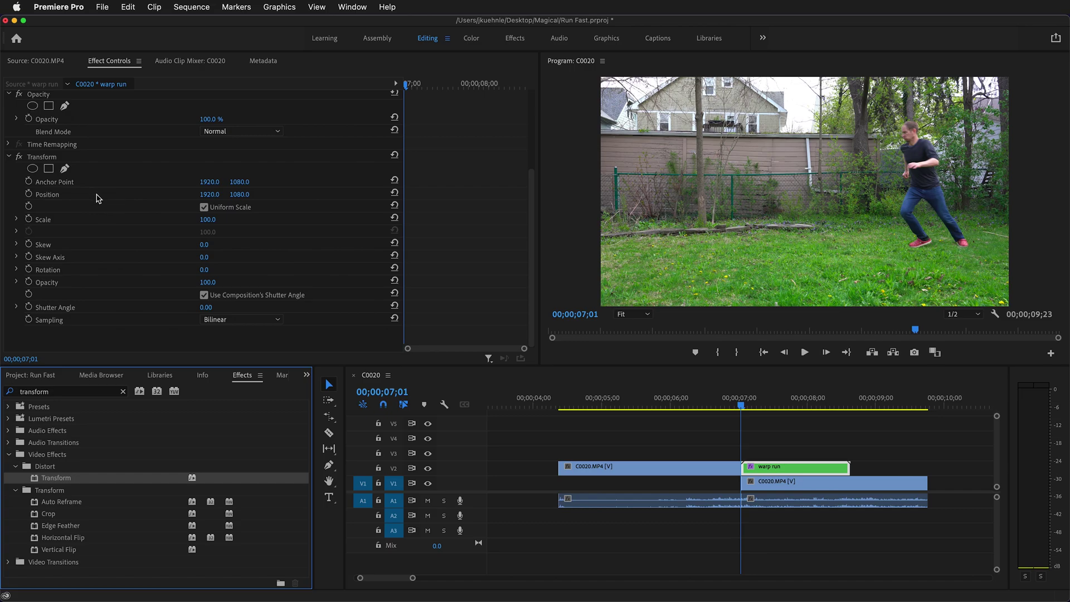
scroll(102, 175, "up", 5)
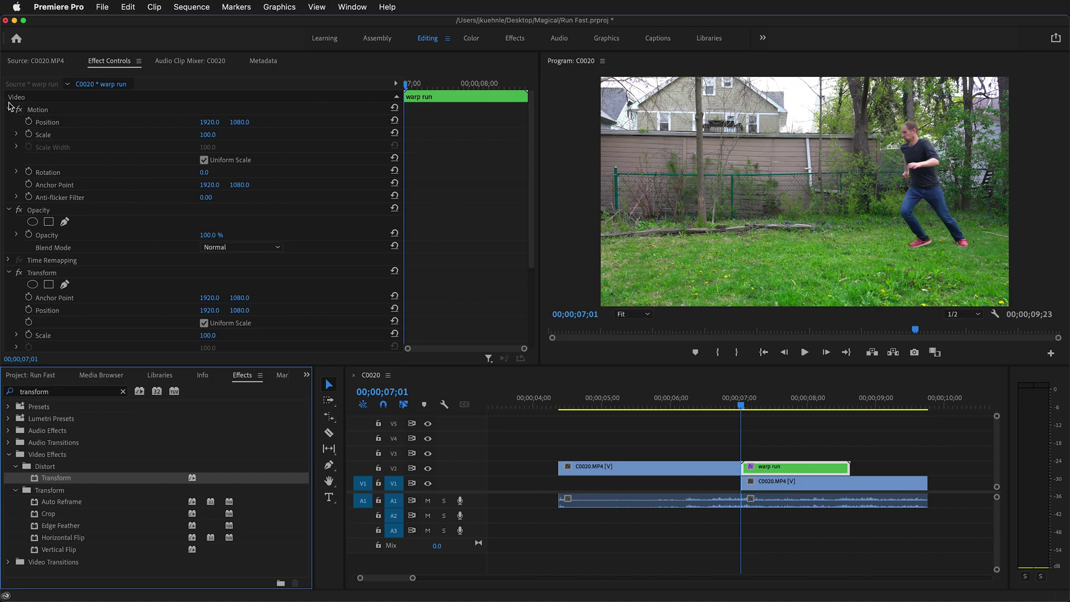
left_click(9, 109)
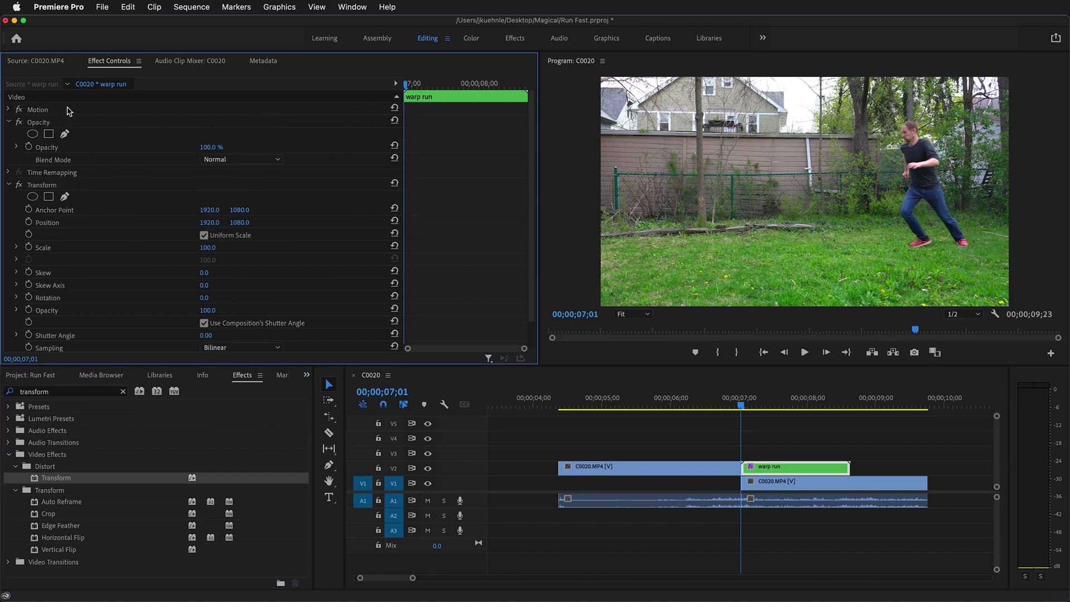
Move warp run up to V3 and earlier, then key its Transform Position (1920, 1080) at 00;00;04;11.
scroll(95, 223, "down", 1)
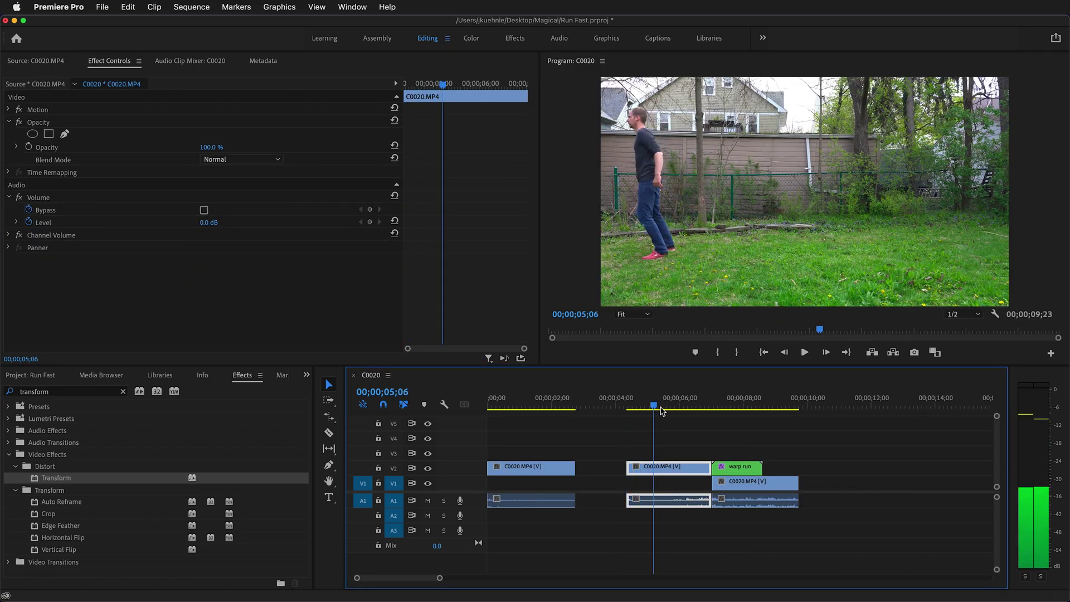
left_click_drag(740, 469, 651, 454)
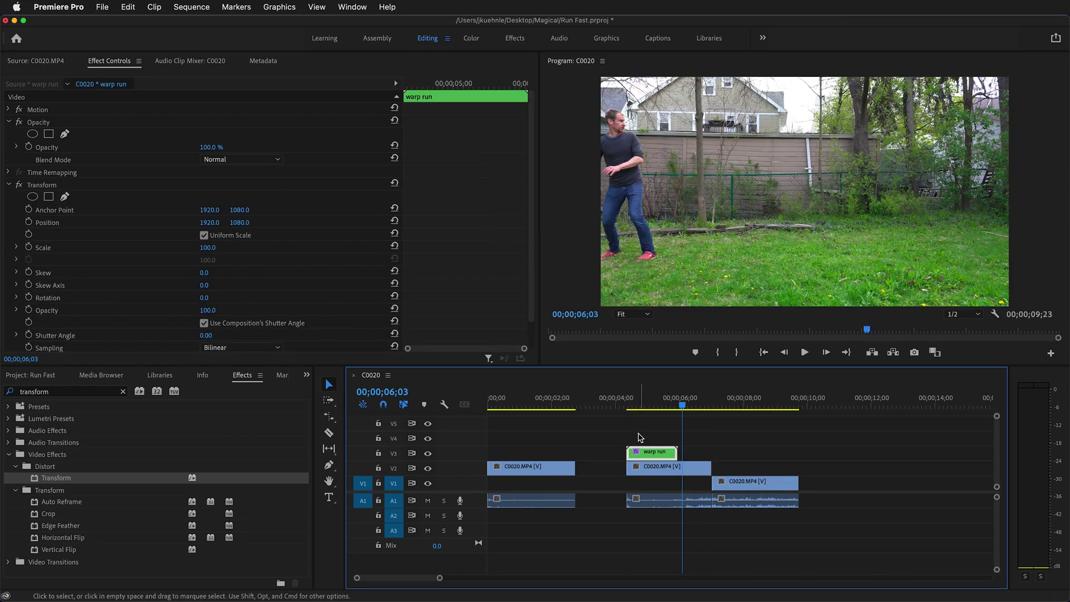
left_click_drag(682, 404, 663, 405)
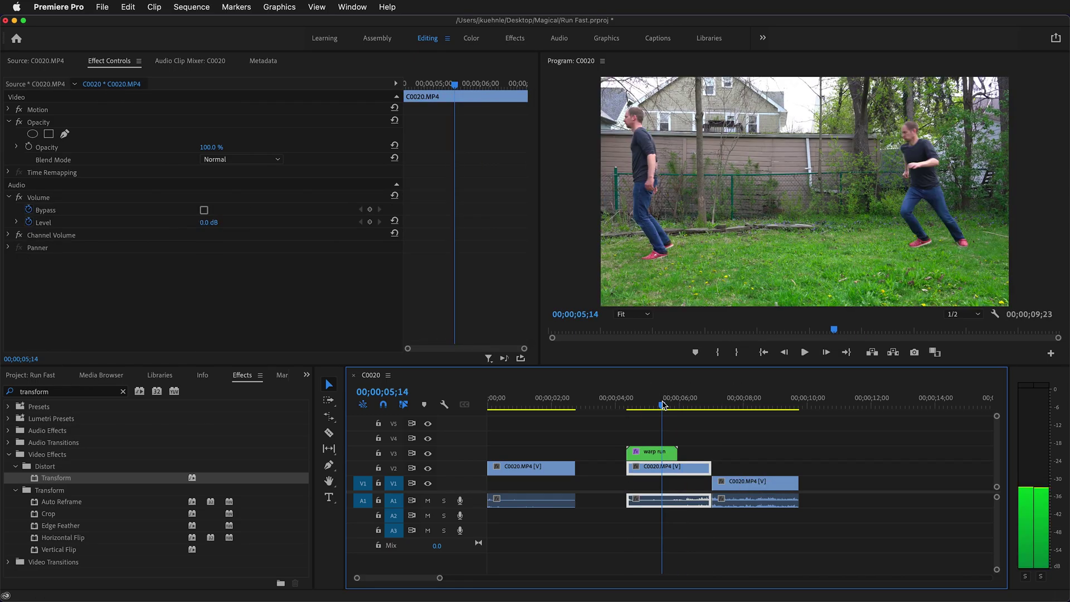
left_click_drag(663, 405, 628, 405)
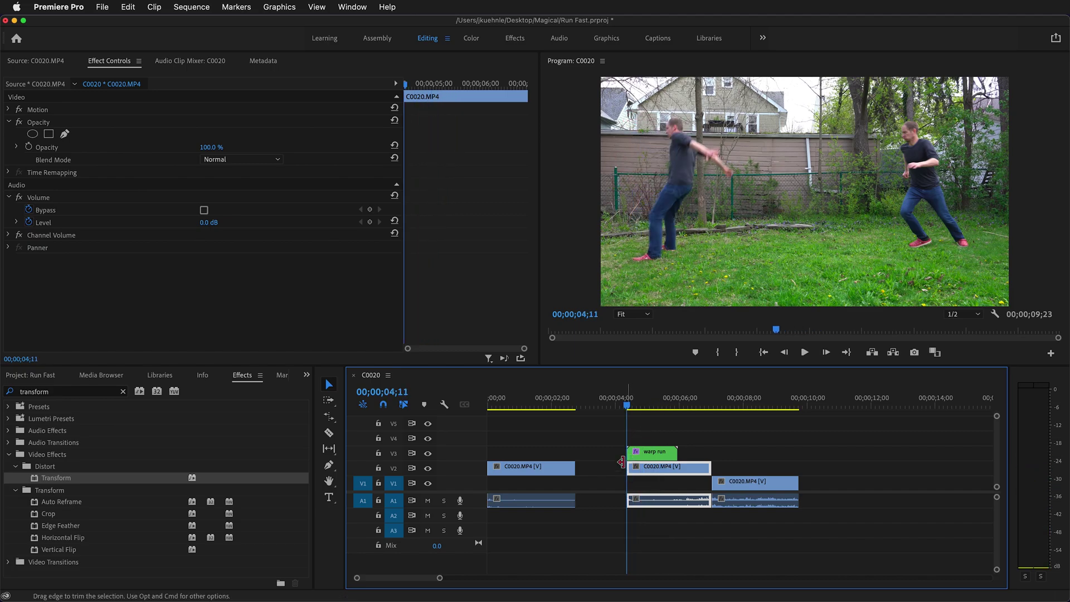
left_click(667, 455)
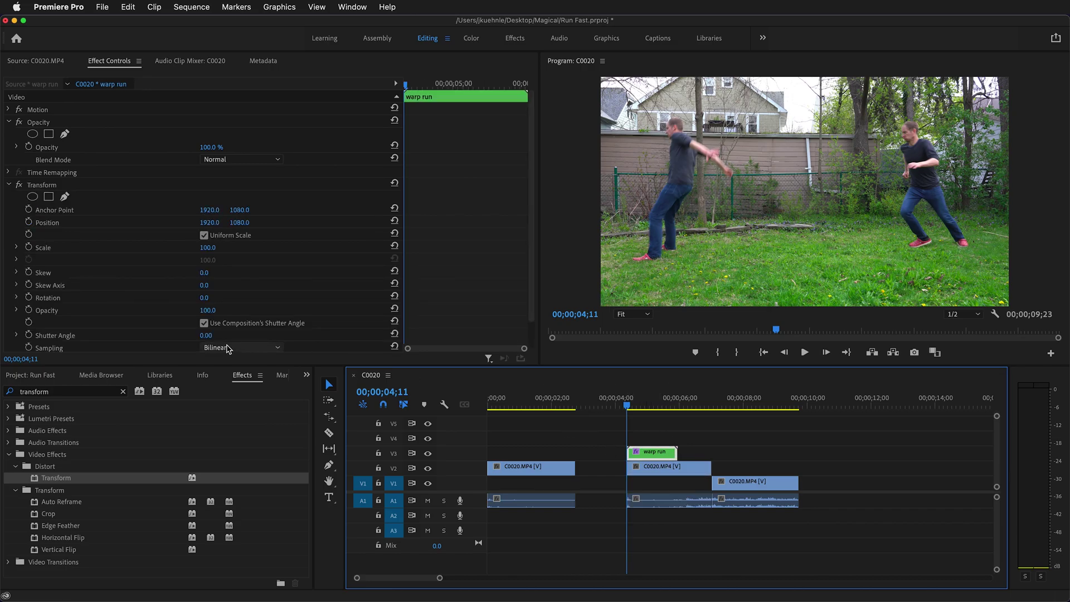
left_click(29, 222)
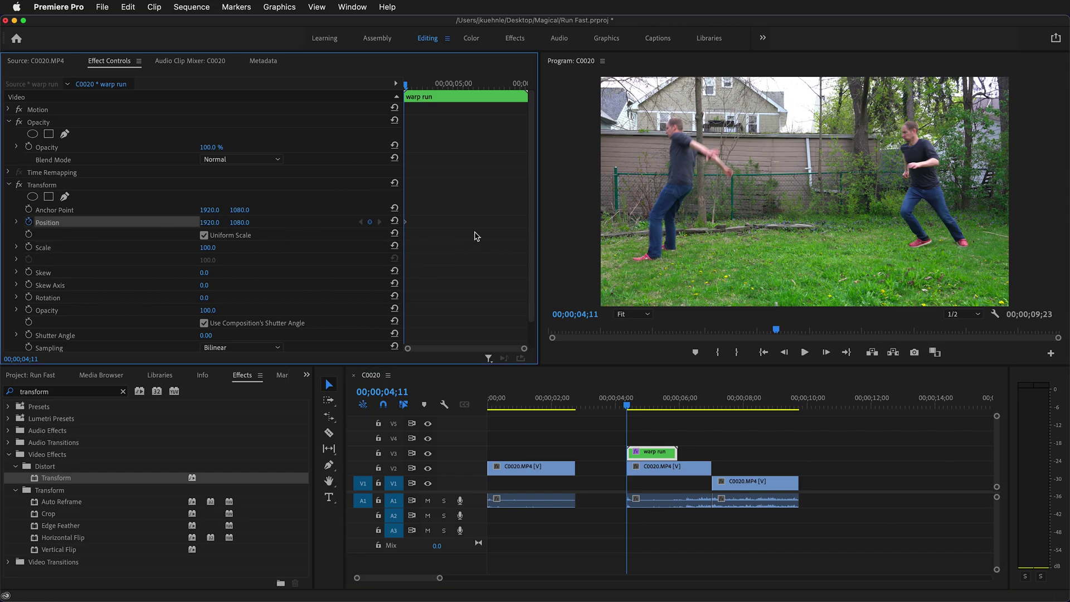
left_click_drag(627, 407, 642, 407)
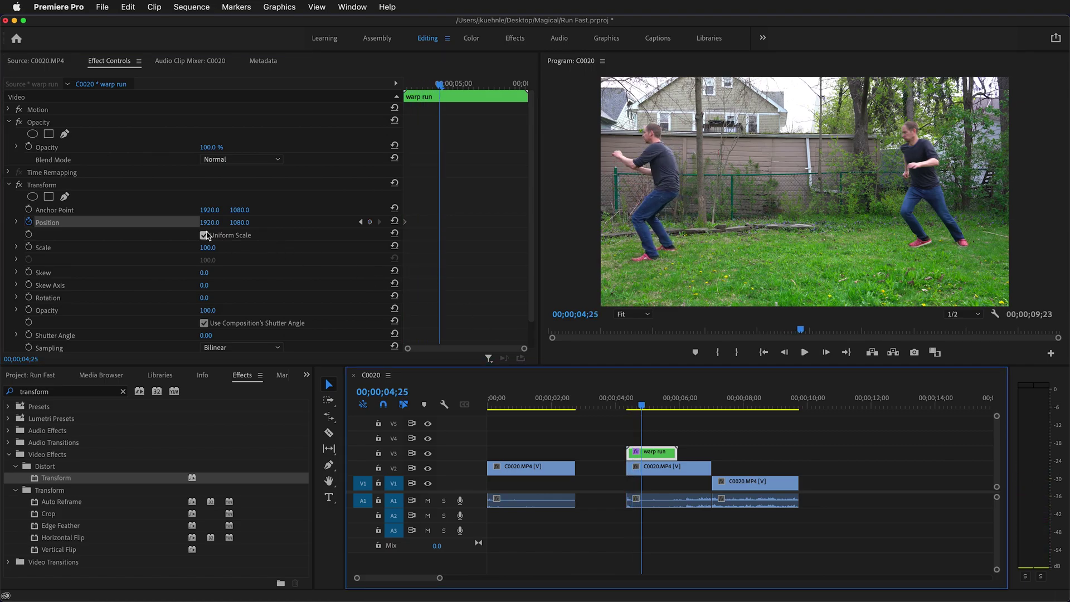
Key warp run's Transform Position to -476.0, 1161.0 at 00;00;04;25, overlapping the left runner.
left_click_drag(210, 223, 100, 222)
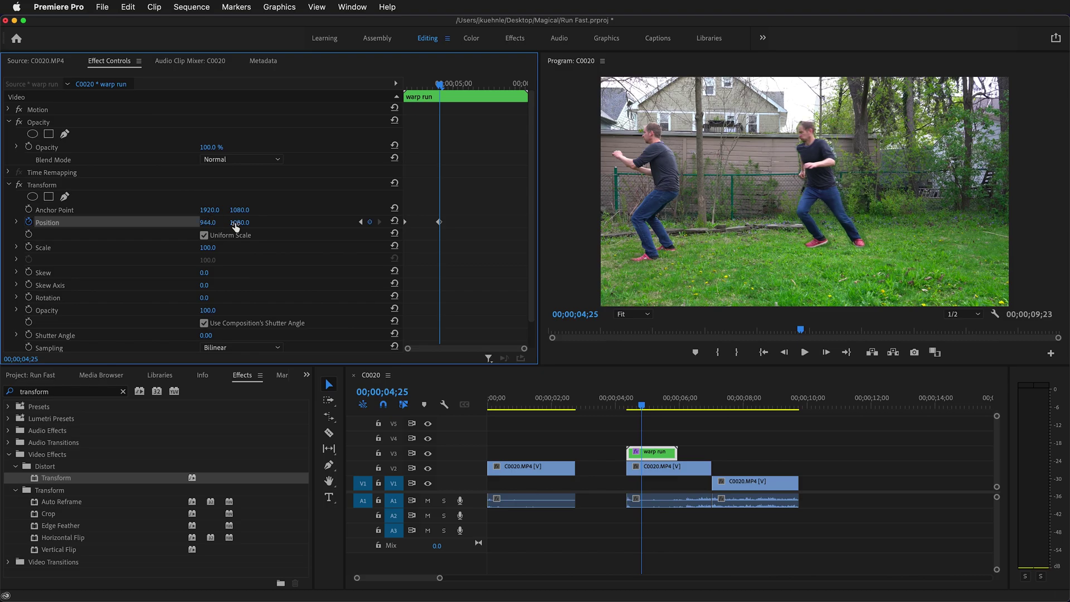
left_click_drag(210, 222, 56, 222)
left_click_drag(210, 222, 265, 222)
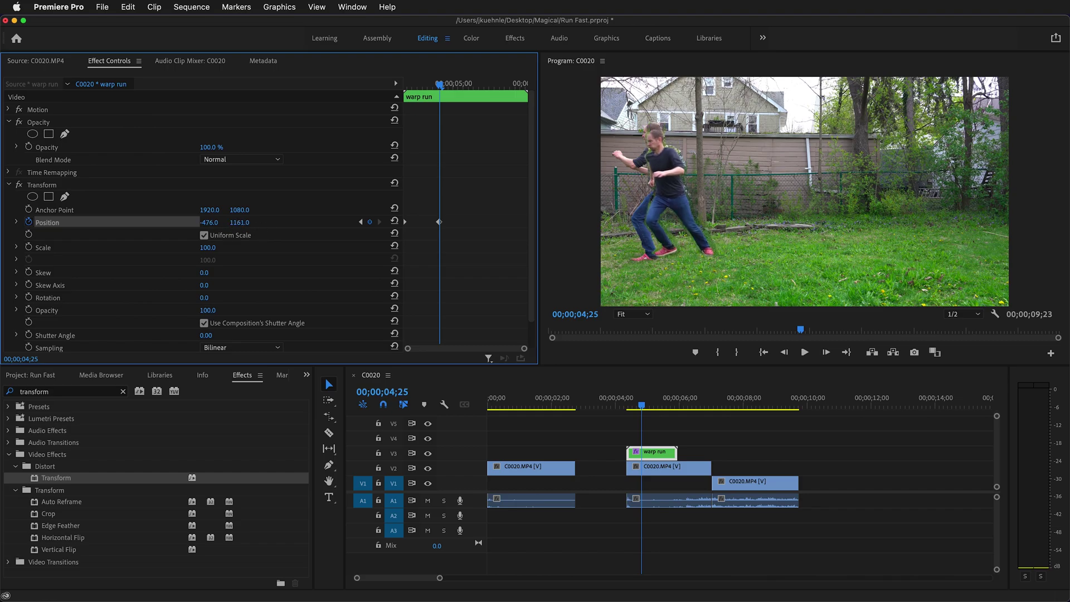
left_click(225, 222)
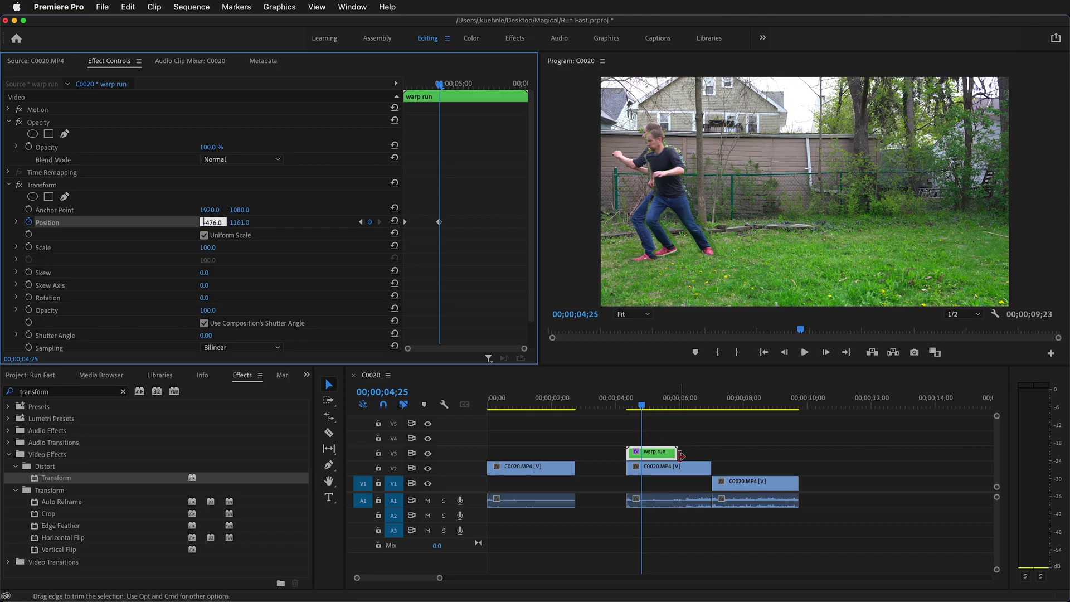
Shorten warp run, shift it later, and cut away the V1 footage past its end.
left_click_drag(676, 451, 646, 452)
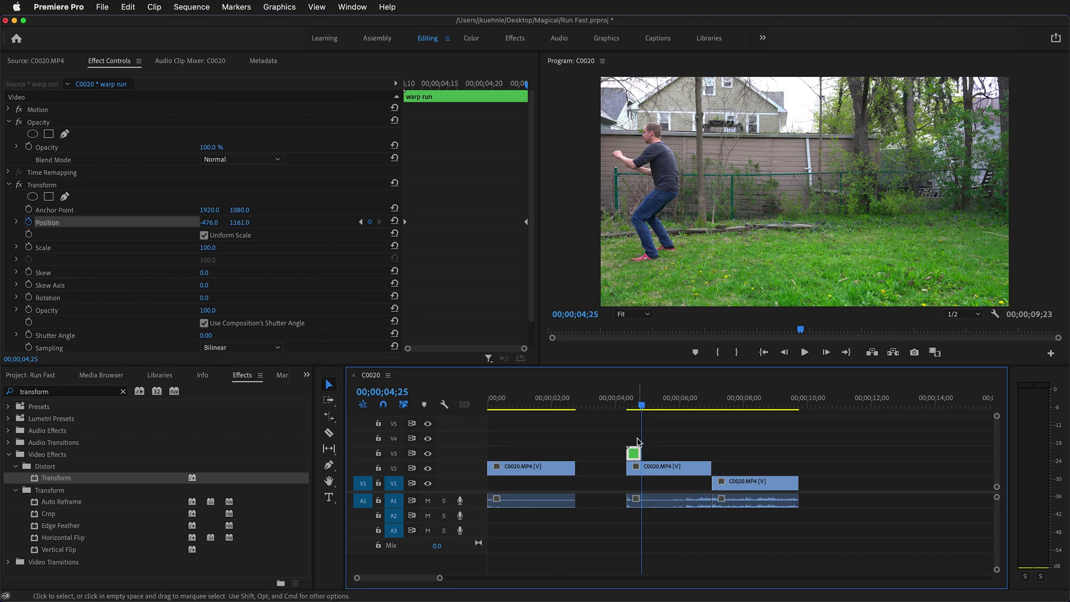
left_click_drag(637, 457, 722, 457)
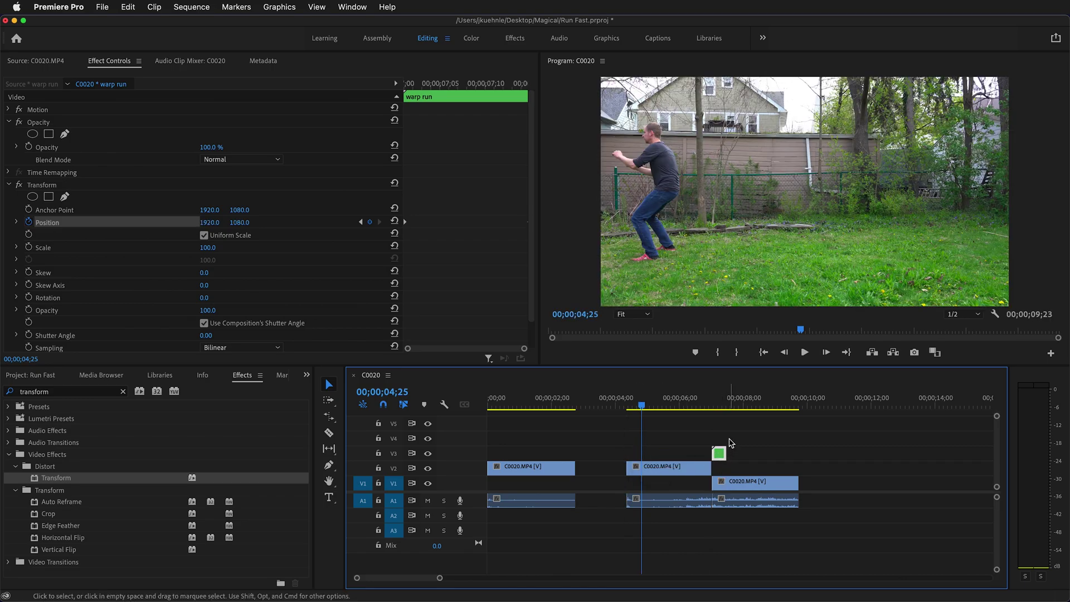
key("c")
left_click(726, 483)
key("v")
left_click(752, 483)
key("Delete")
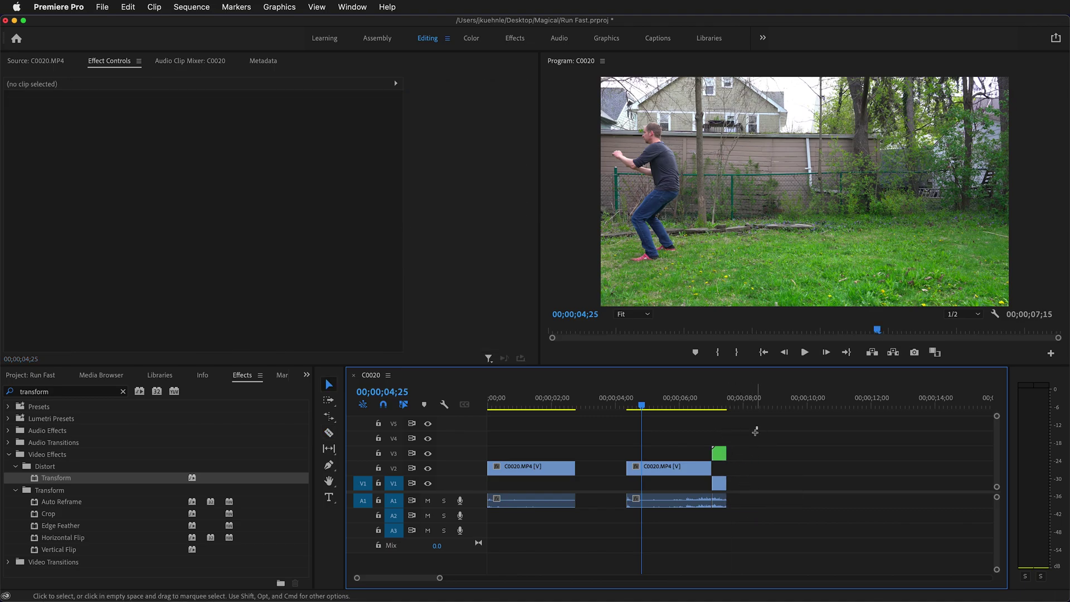
Slide warp run and its footage left, drop warp run onto V2, and ripple-delete the gap.
left_click_drag(755, 431, 713, 527)
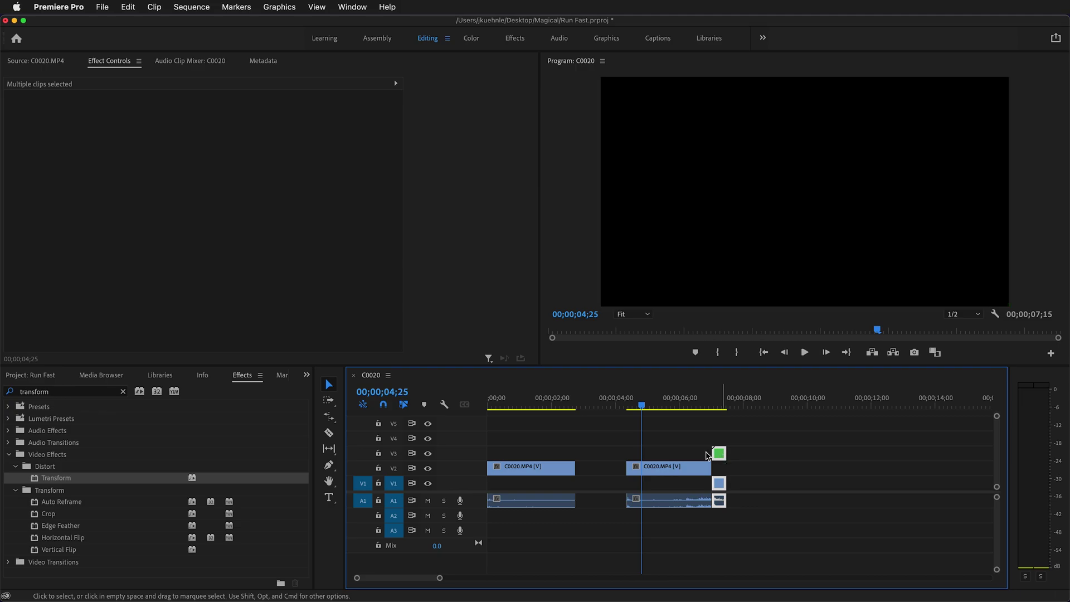
left_click_drag(706, 454, 583, 455)
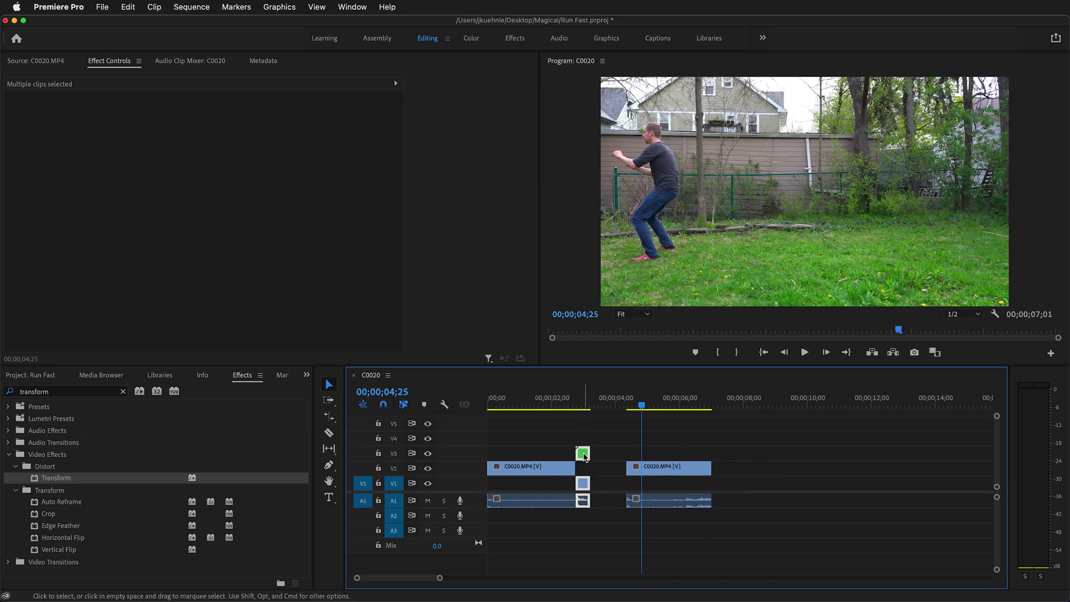
left_click_drag(584, 456, 592, 471)
right_click(608, 471)
left_click(626, 481)
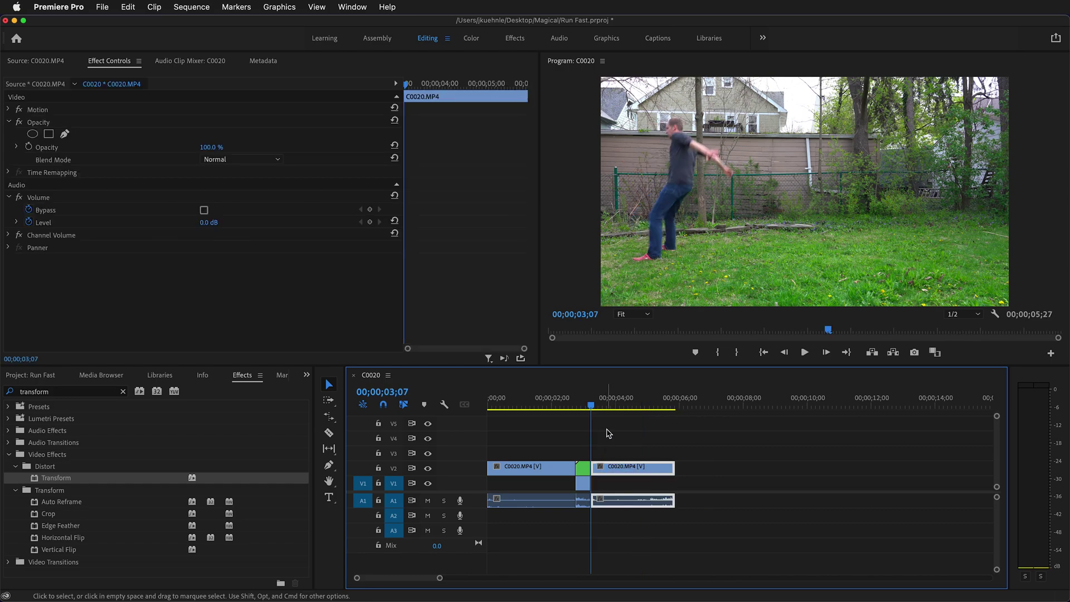
Play back the transition twice to review the joined clips.
left_click(546, 404)
key("space")
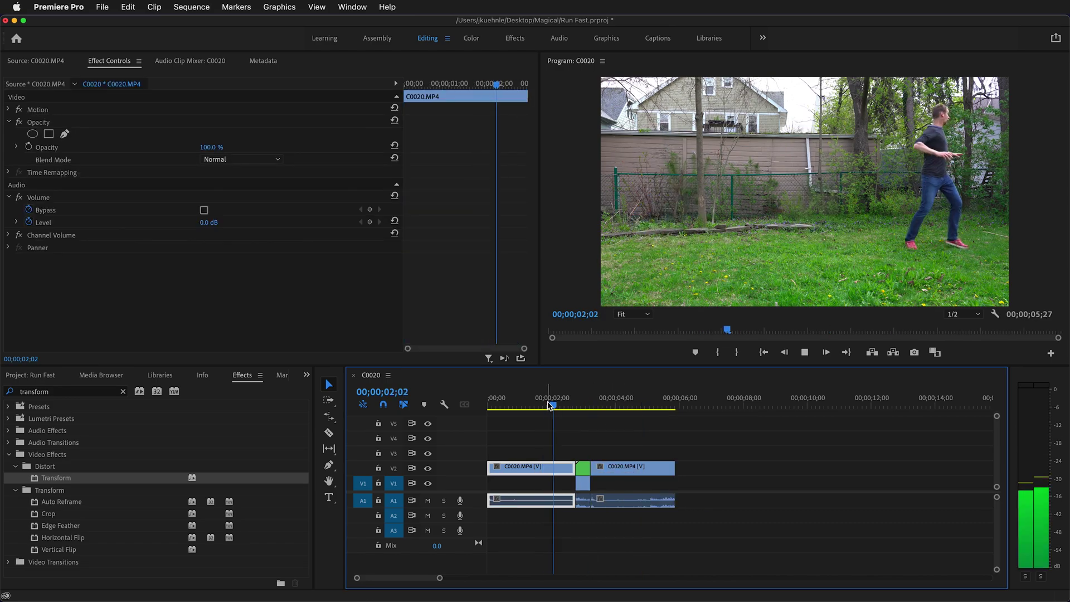
key("space")
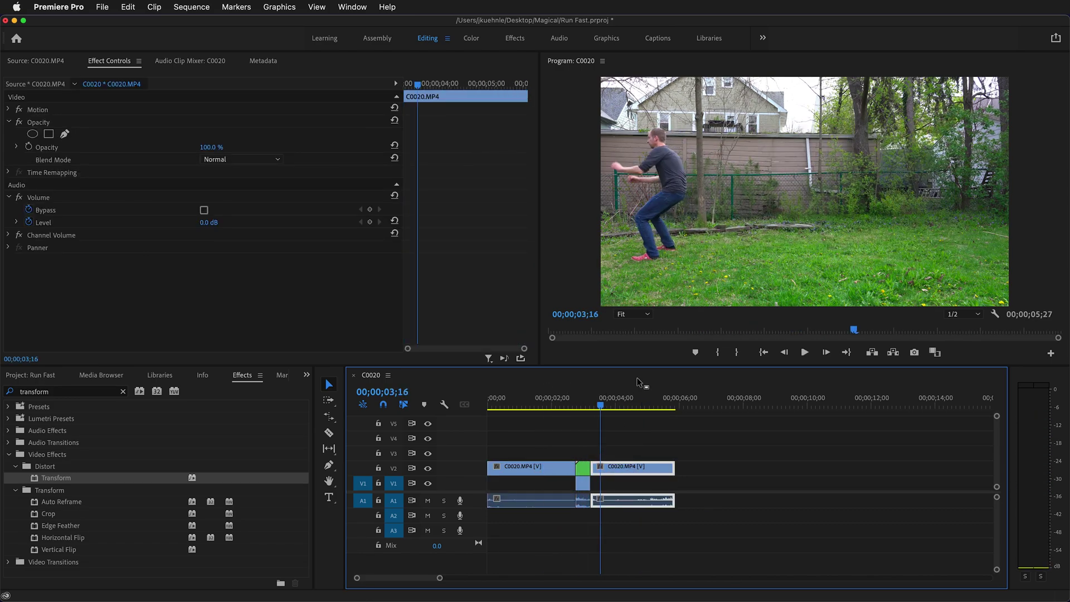
left_click(557, 404)
key("space")
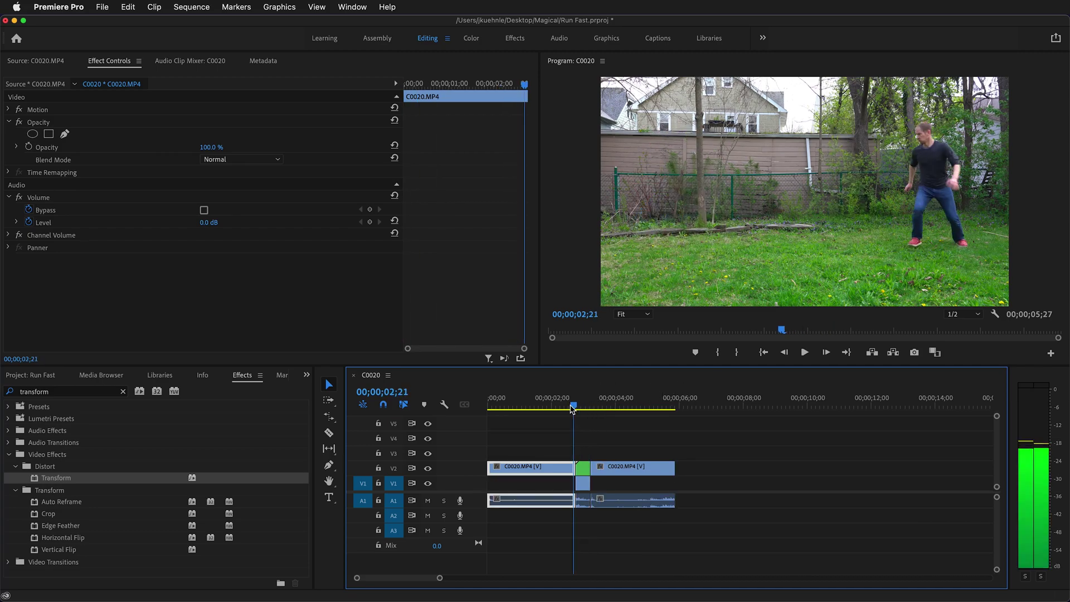
Turn off Use Composition's Shutter Angle on warp run's Transform, set 319, and scrub the blurred run.
key("space")
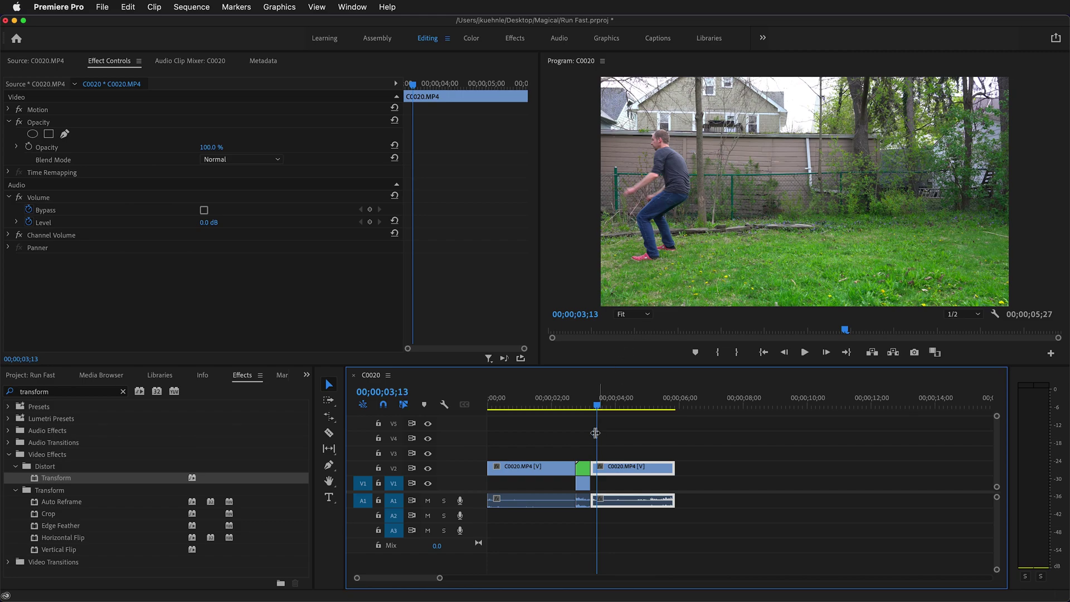
left_click(585, 473)
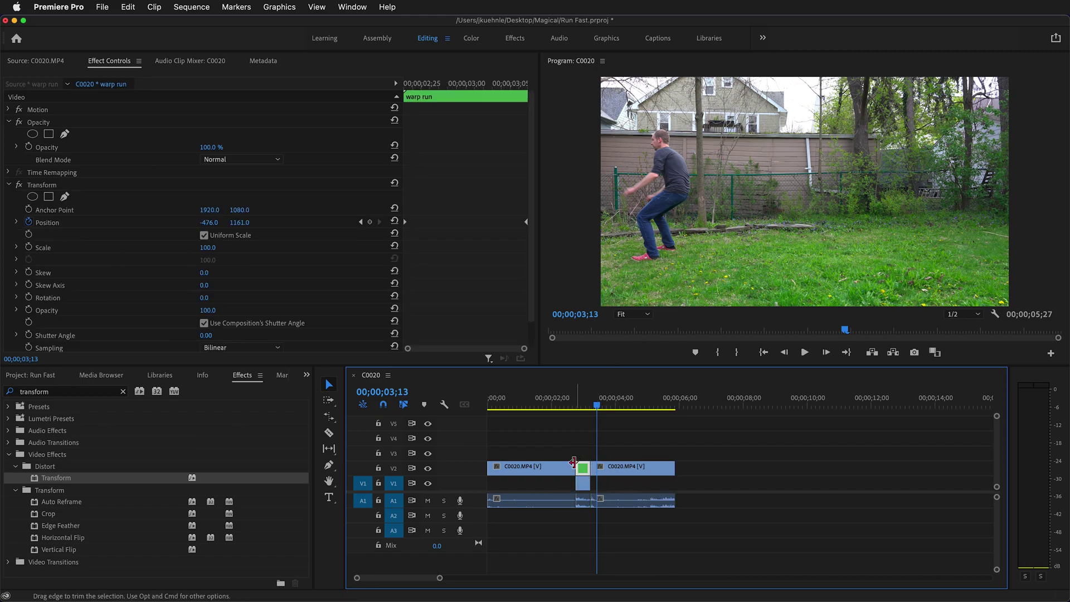
scroll(88, 310, "down", 1)
scroll(83, 304, "down", 1)
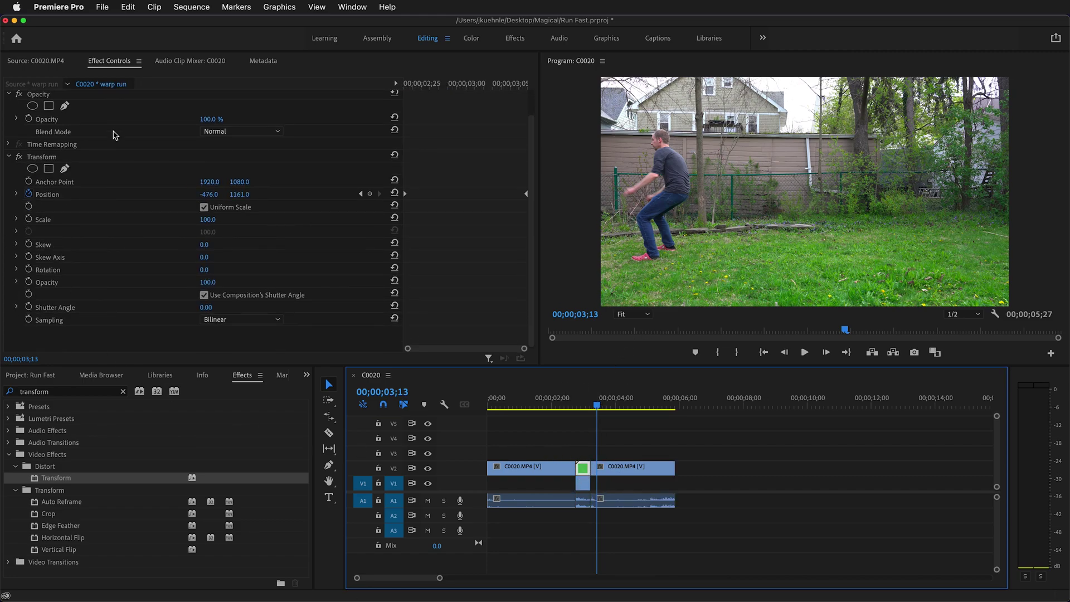
left_click(204, 297)
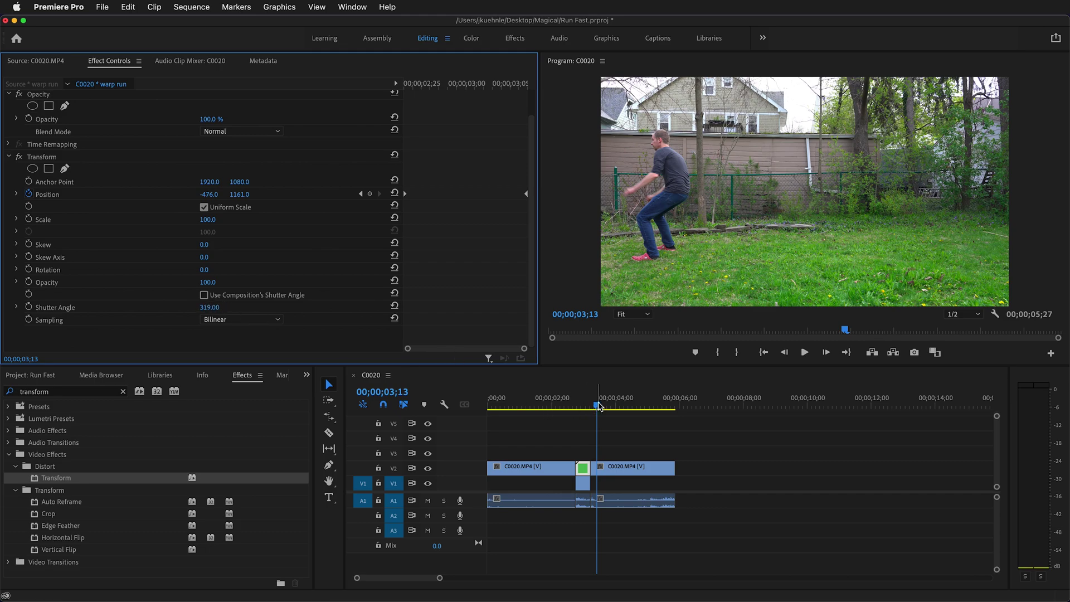
left_click(531, 405)
mouse_move(550, 420)
left_mouse_down()
mouse_move(592, 420)
mouse_move(566, 417)
left_mouse_up()
key("space")
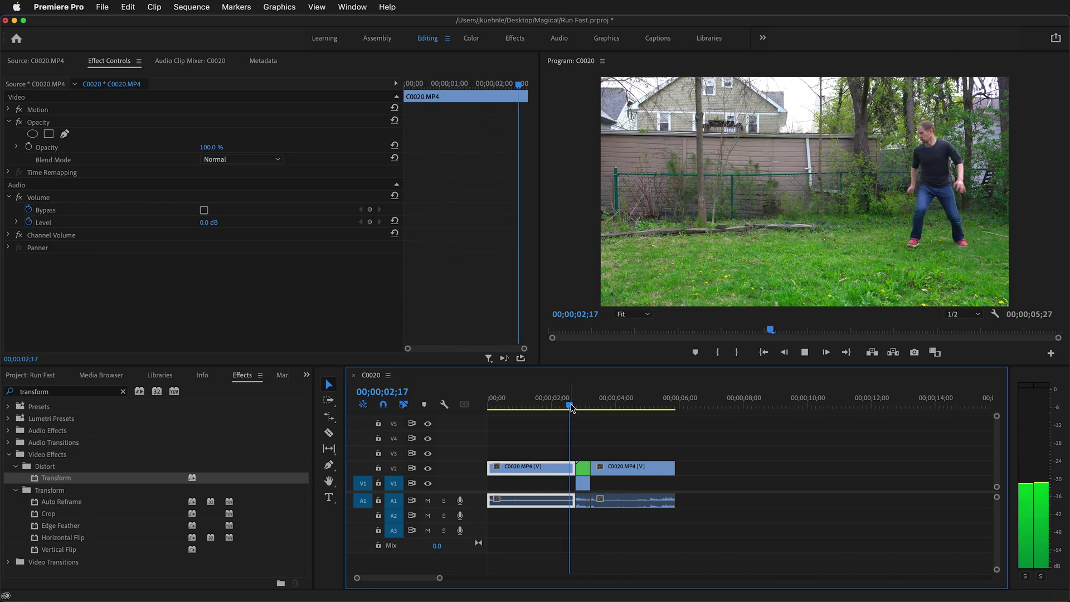
key("space")
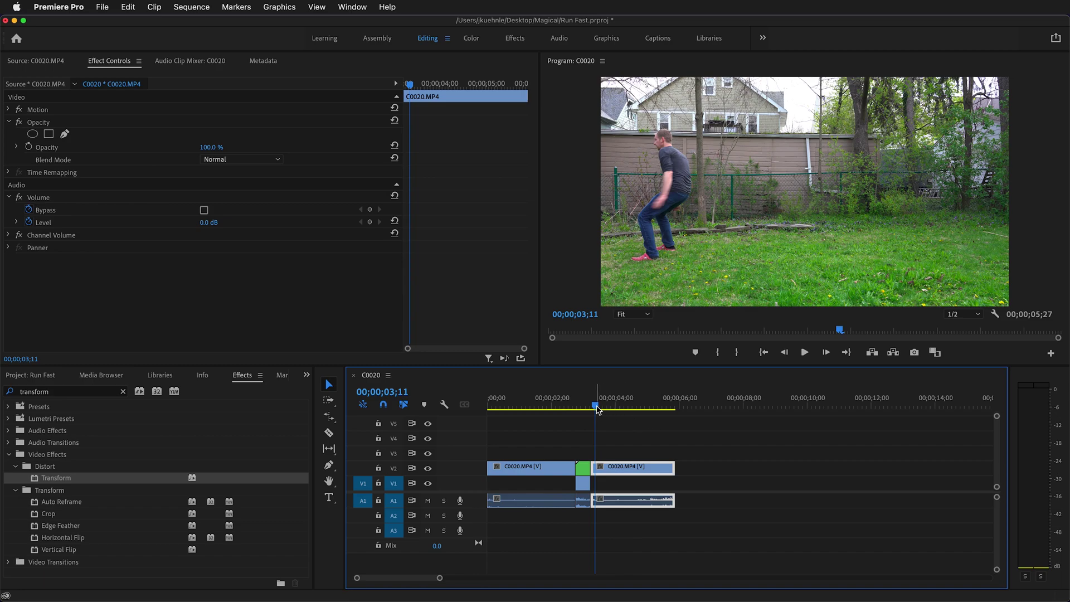
left_click(578, 410)
key("Right")
key("Right")
left_click_drag(440, 578, 408, 580)
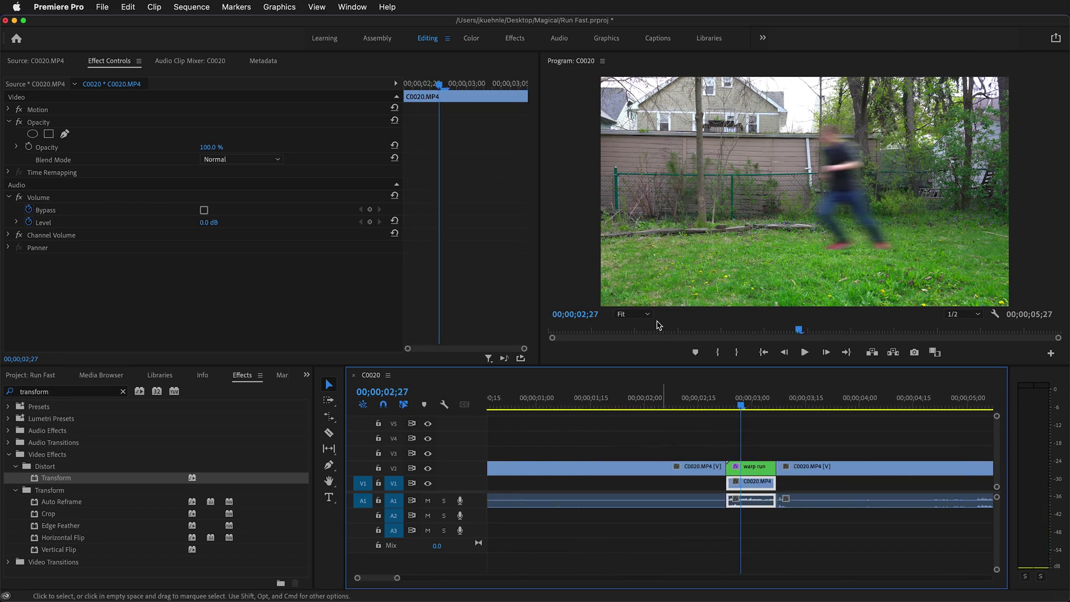
left_click(765, 468)
key("minus")
left_click(647, 406)
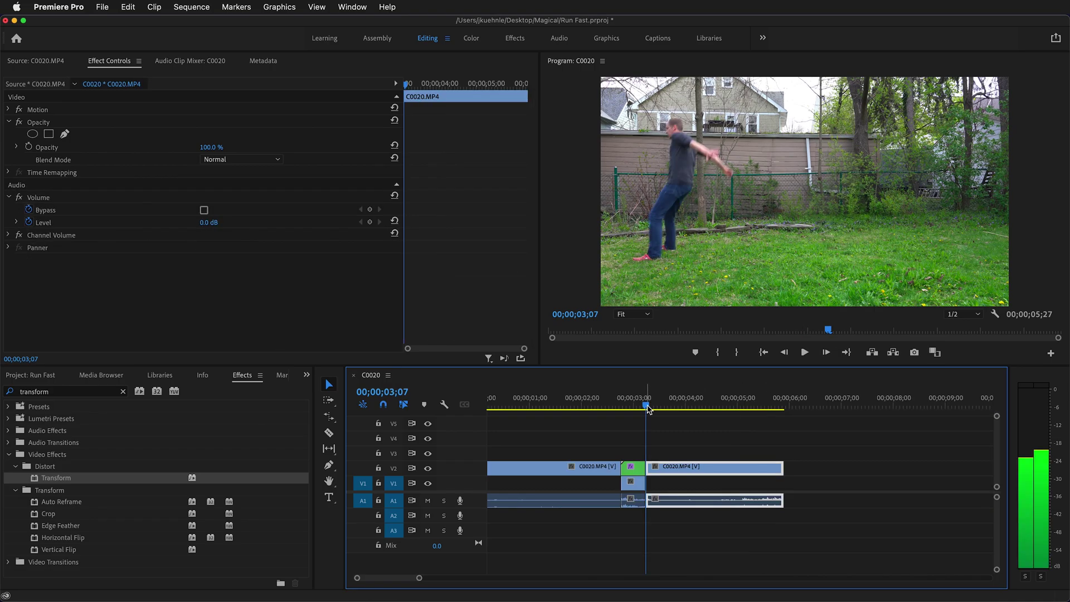
left_click(638, 471)
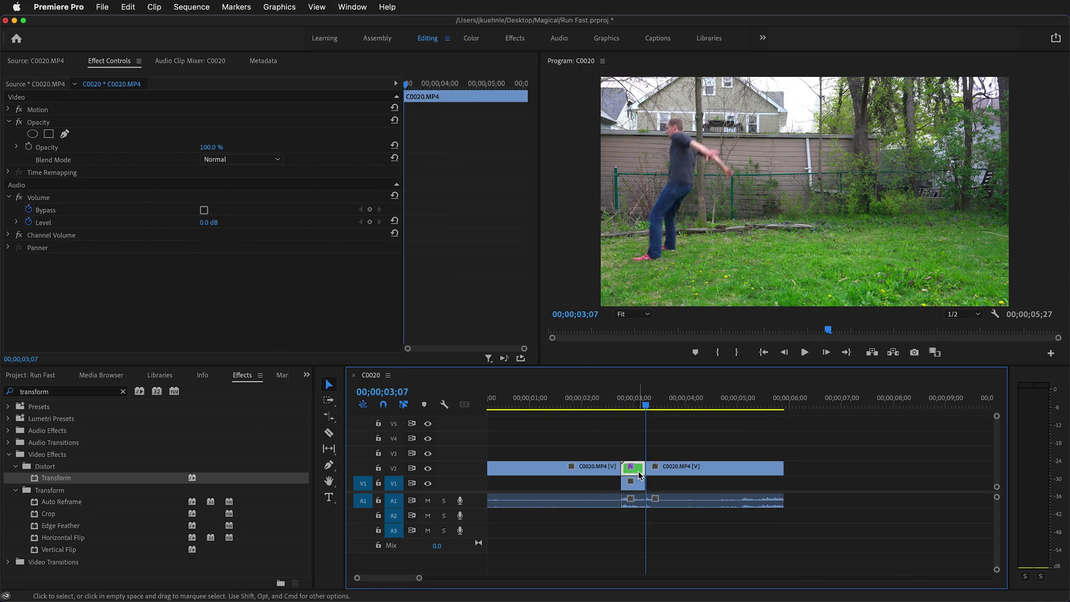
Move warp run's last Position keyframe earlier to 03;04, keeping -476.0, 1161.0.
left_click(526, 224)
left_click_drag(524, 224, 502, 223)
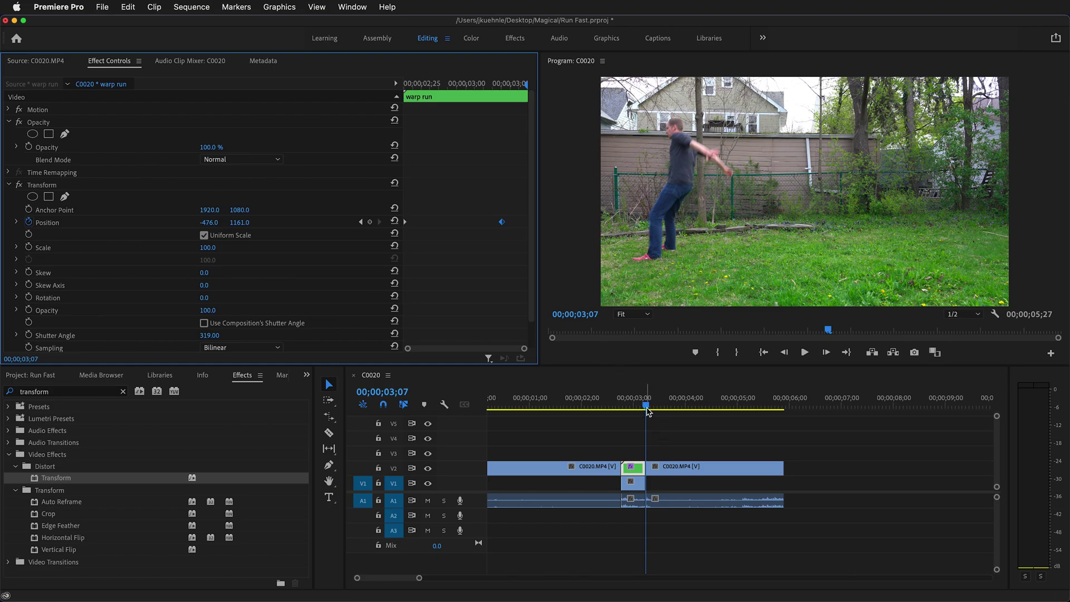
left_click_drag(645, 407, 641, 409)
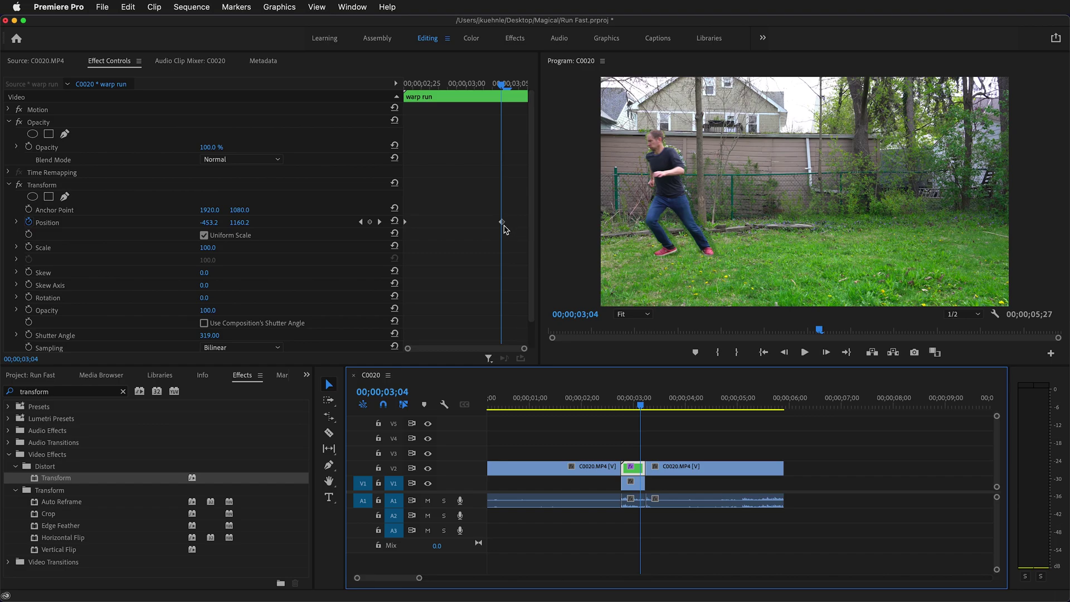
Trim warp run by three frames so the sequence runs 05;24.
left_click(531, 326)
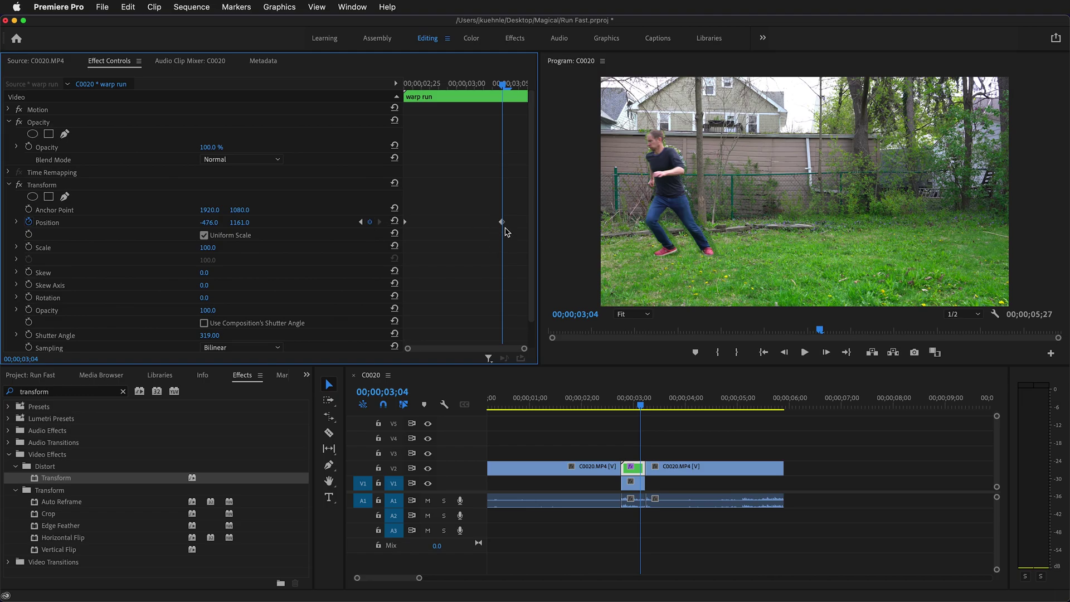
left_click(656, 500)
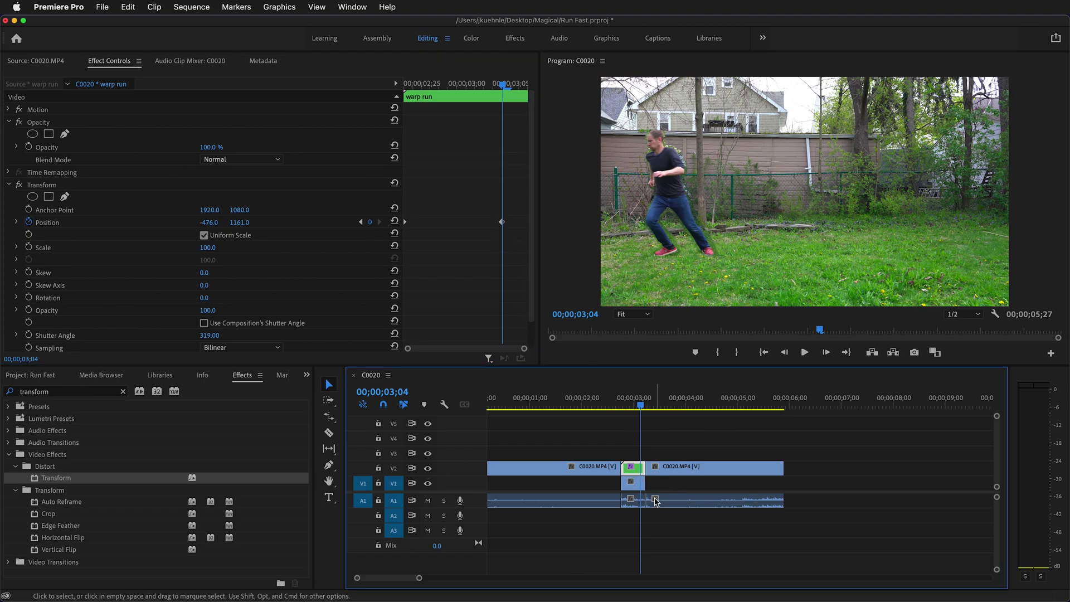
left_click_drag(656, 501, 653, 502)
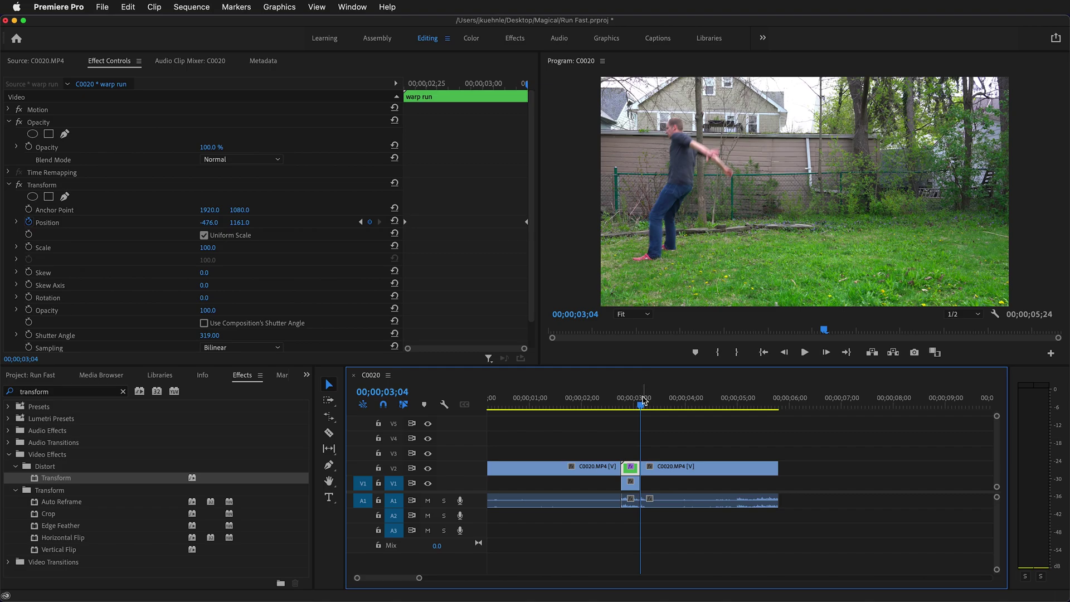
left_click_drag(641, 407, 588, 415)
key("space")
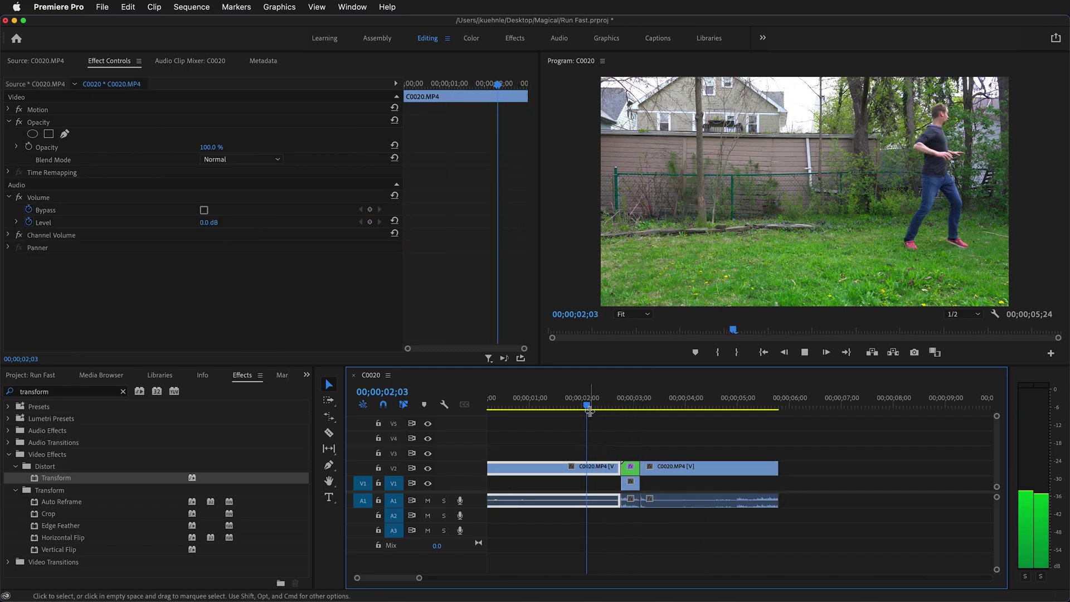
key("space")
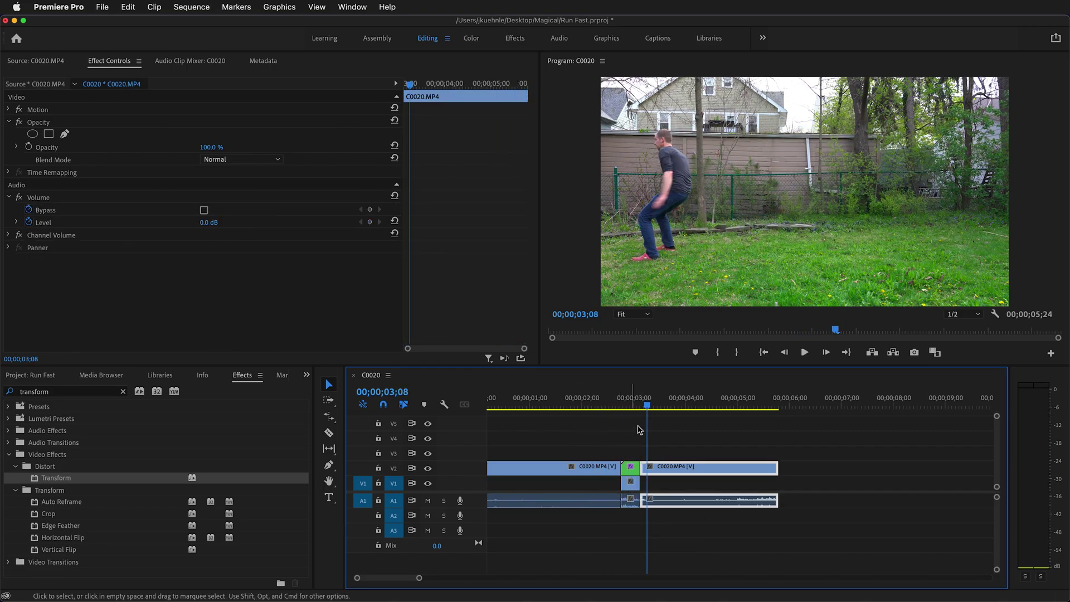
left_click(631, 473)
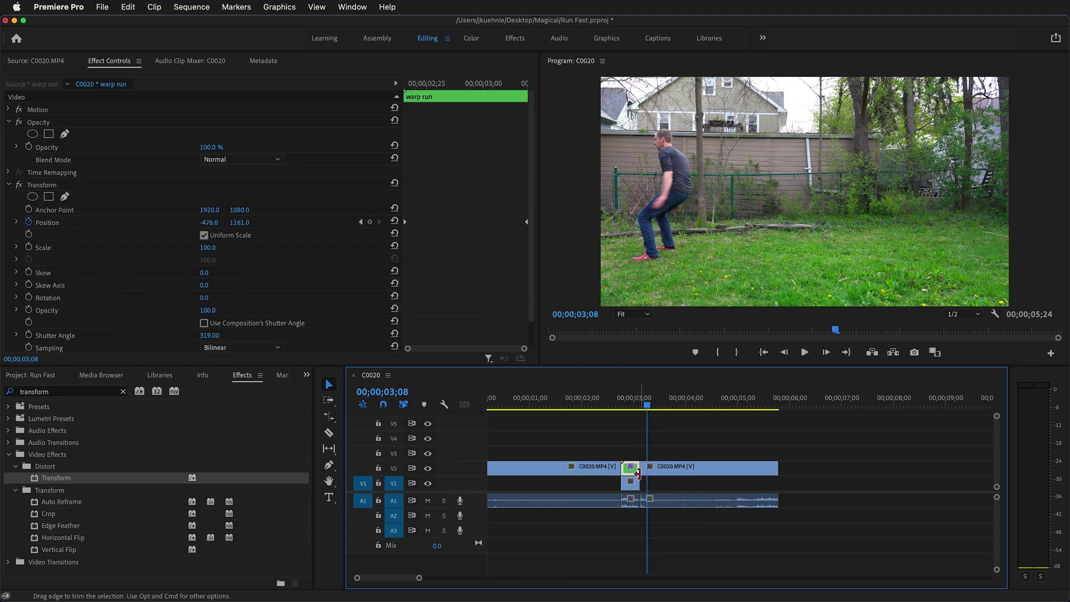
Set the first Position keyframe's temporal interpolation to Ease Out.
left_click(405, 225)
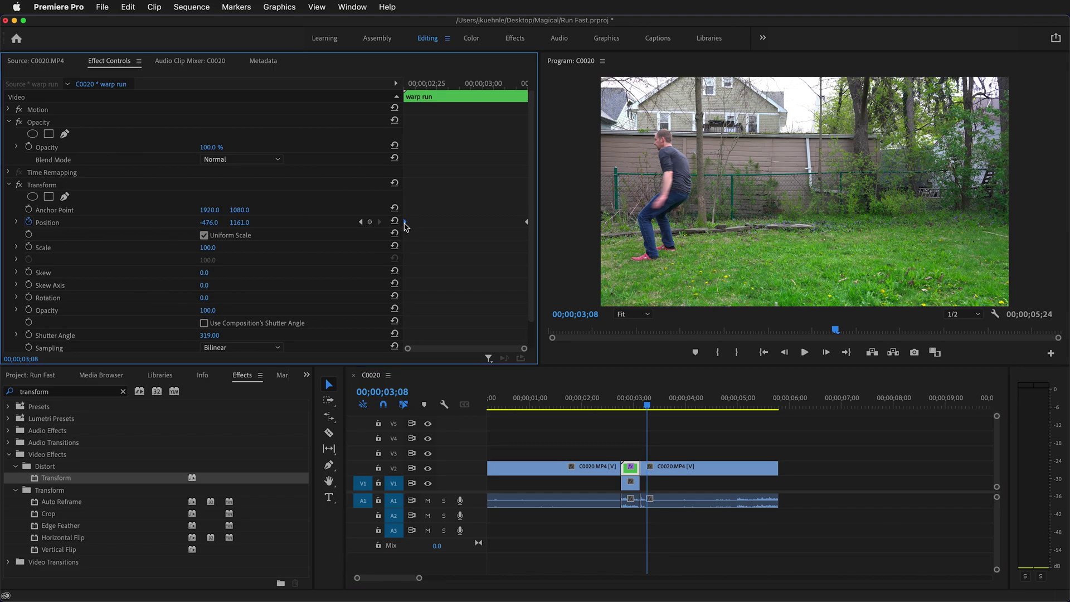
right_click(405, 224)
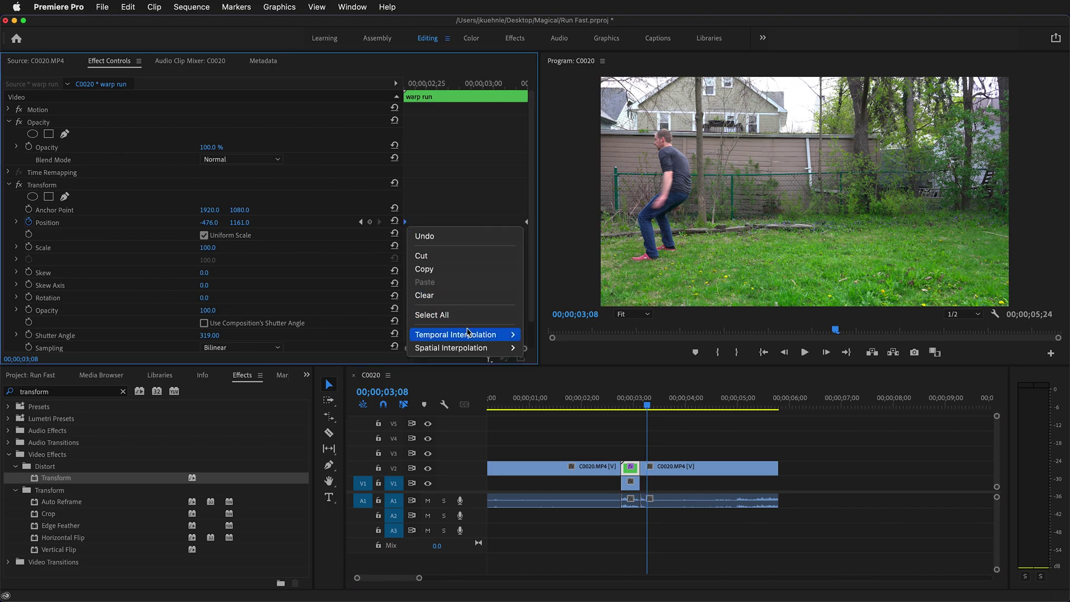
mouse_move(465, 338)
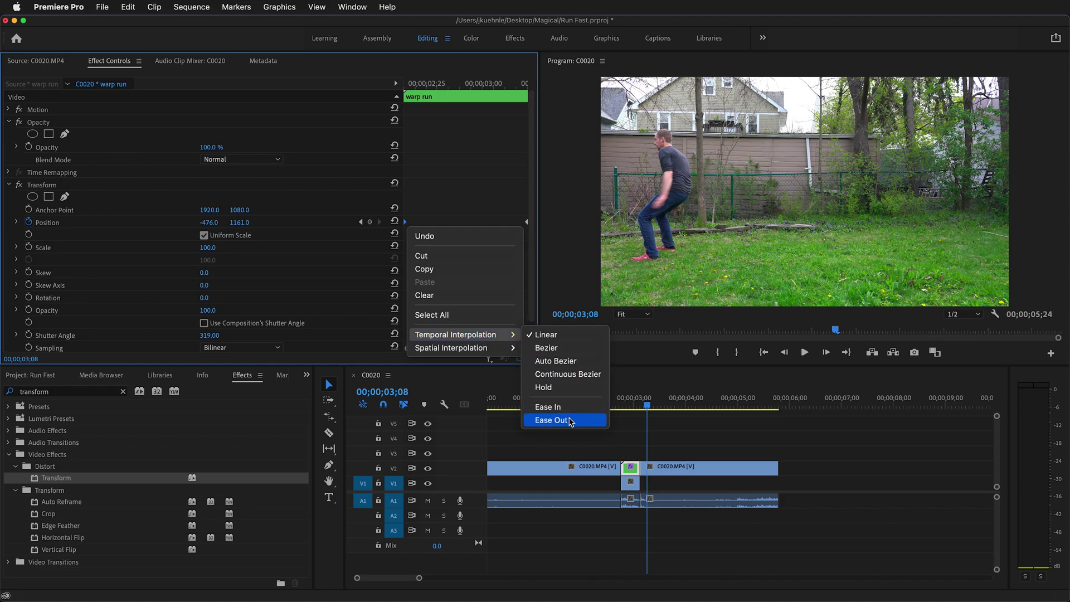
left_click(572, 420)
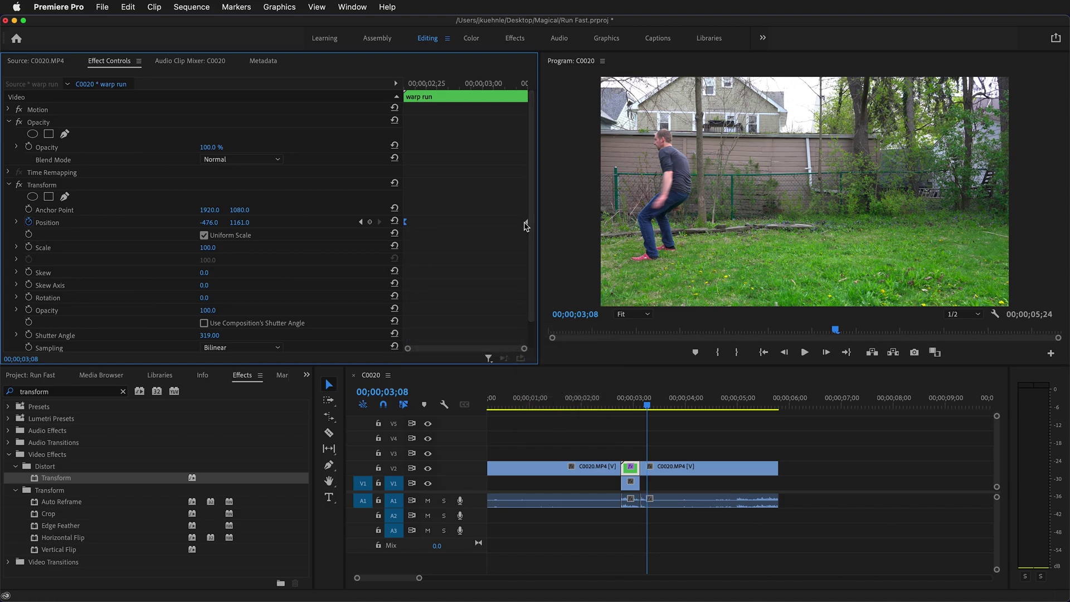
Set the second Position keyframe to Ease In and show the Position velocity curve.
right_click(526, 221)
mouse_move(582, 333)
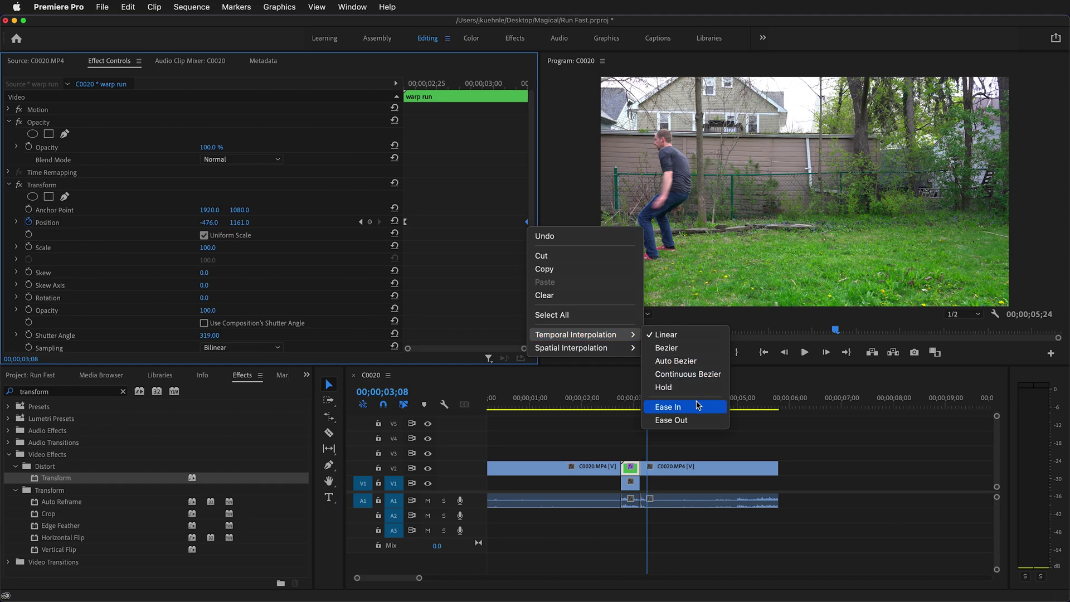
left_click(674, 407)
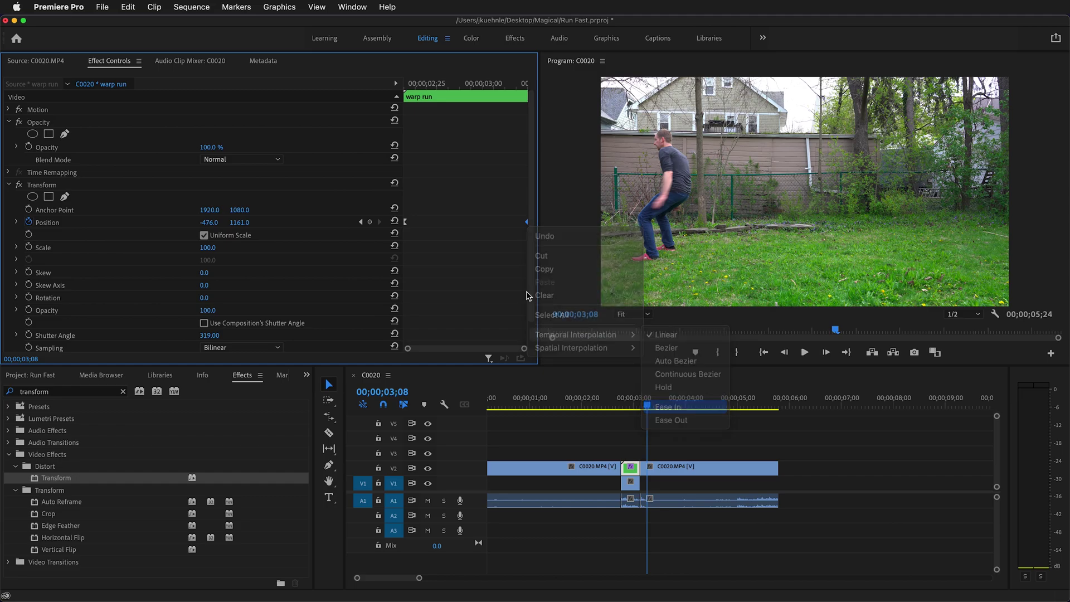
left_click(17, 223)
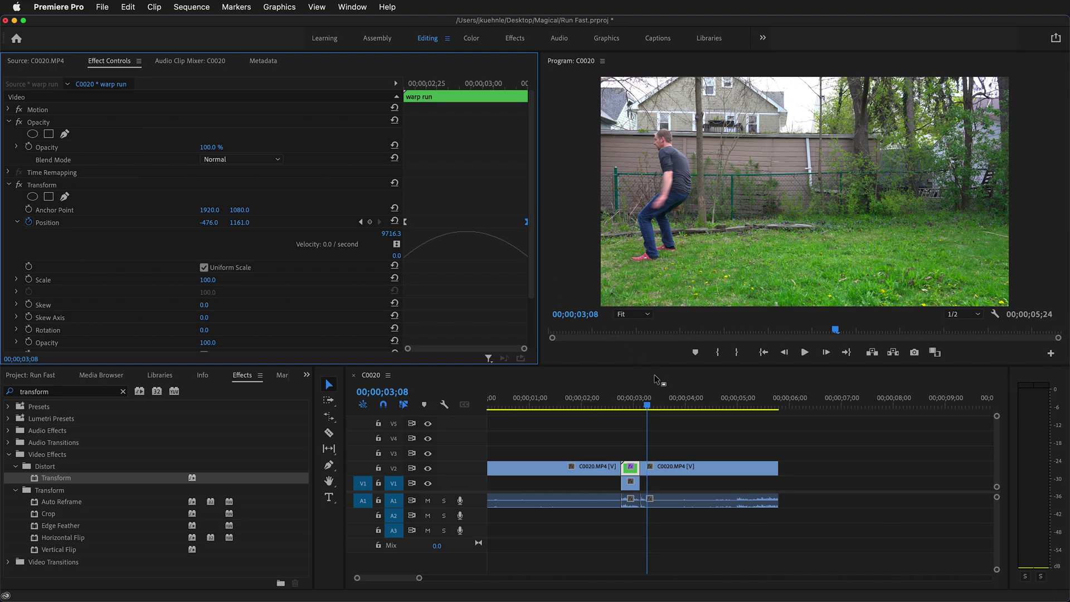
Play back the warp to preview the eased motion.
left_click_drag(650, 409, 592, 410)
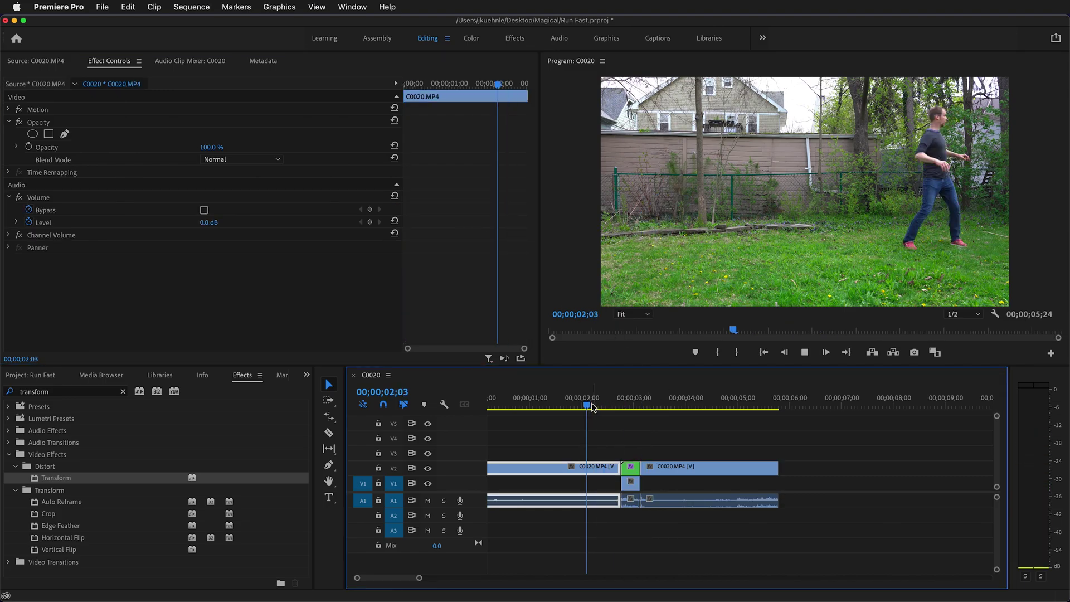
key("space")
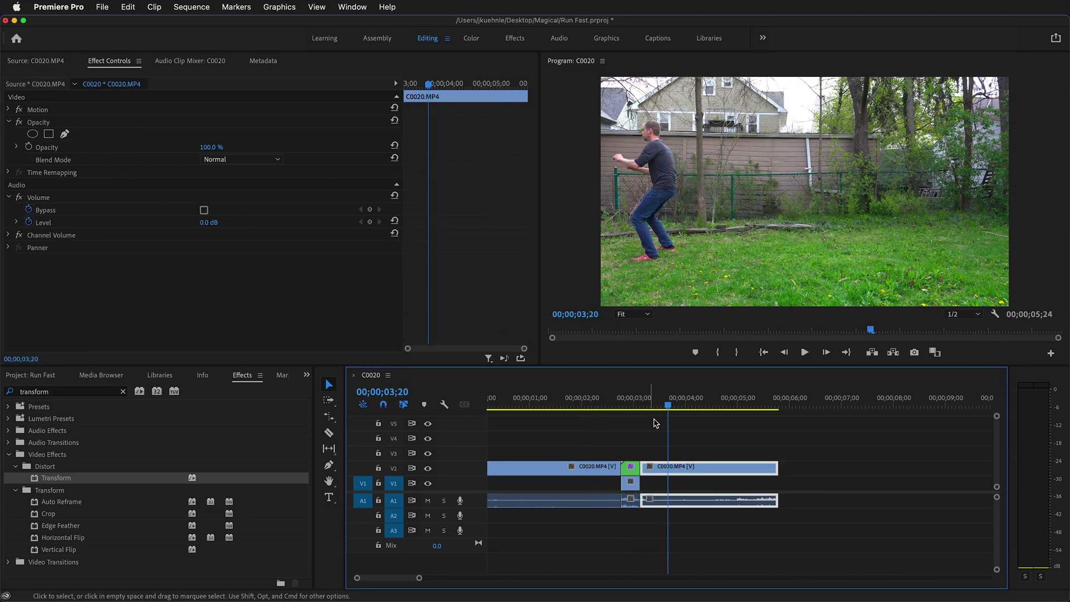
left_click_drag(668, 403, 608, 407)
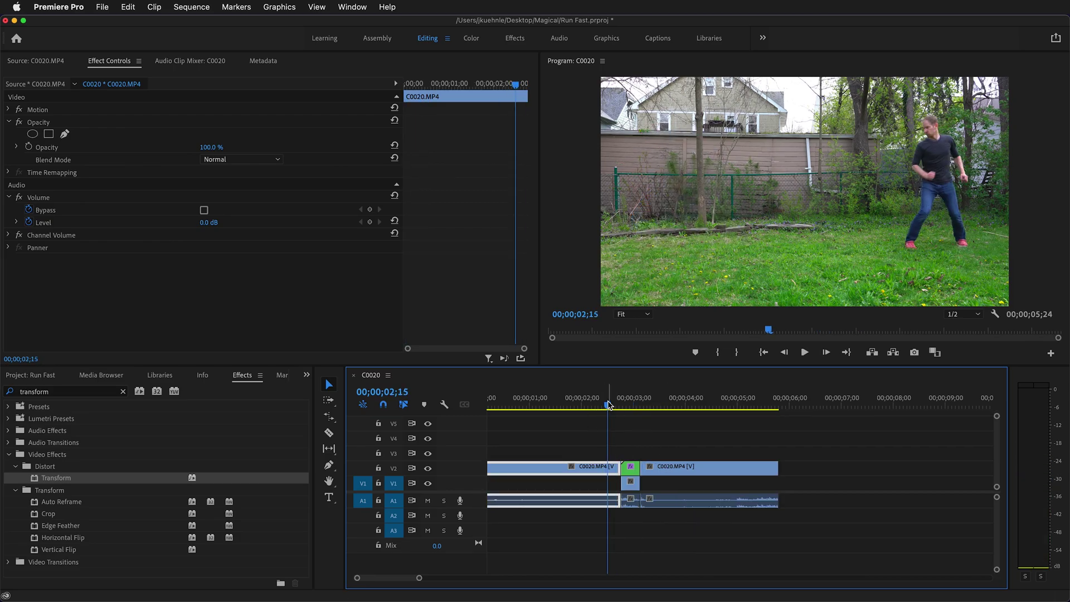
key("Left")
key("Left")
key("Left")
key("Left")
key("Left")
key("Left")
key("Left")
key("Left")
key("Left")
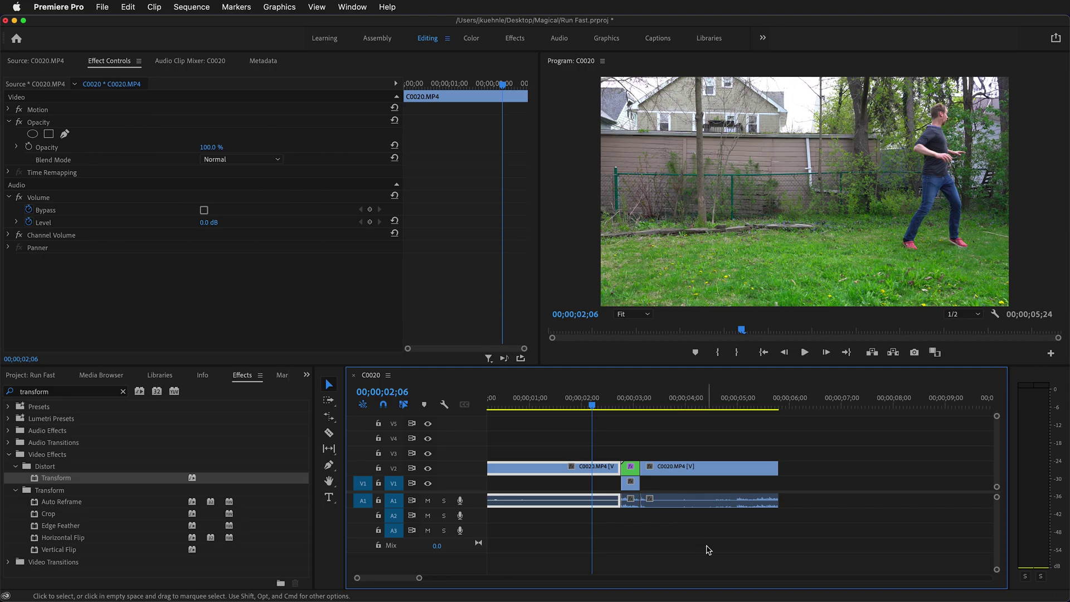
Unlink all clips and delete the original A1 audio, leaving only video.
left_click_drag(707, 550, 595, 502)
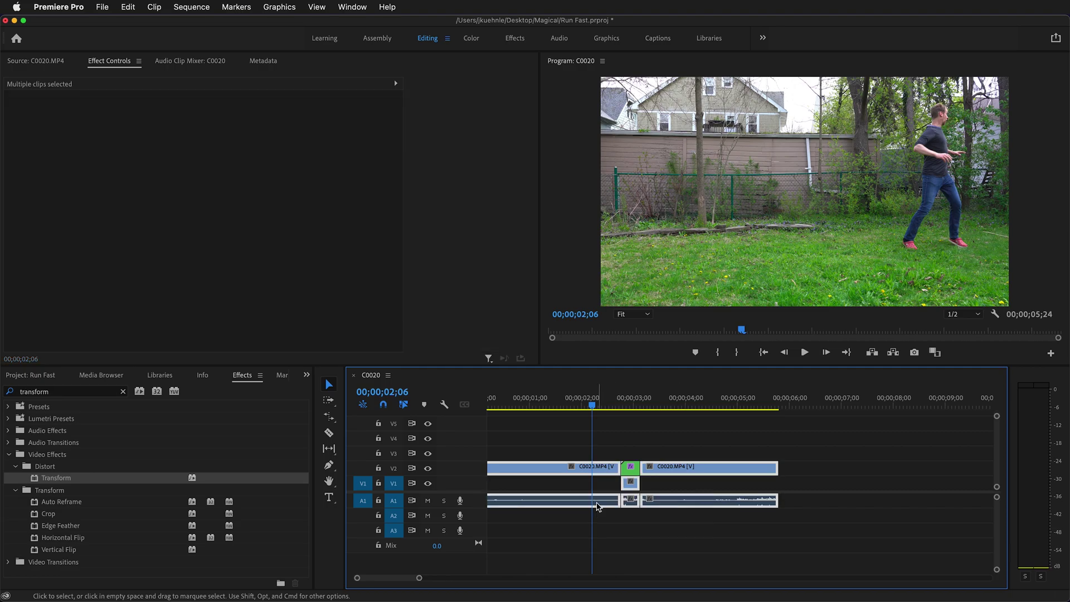
right_click(700, 510)
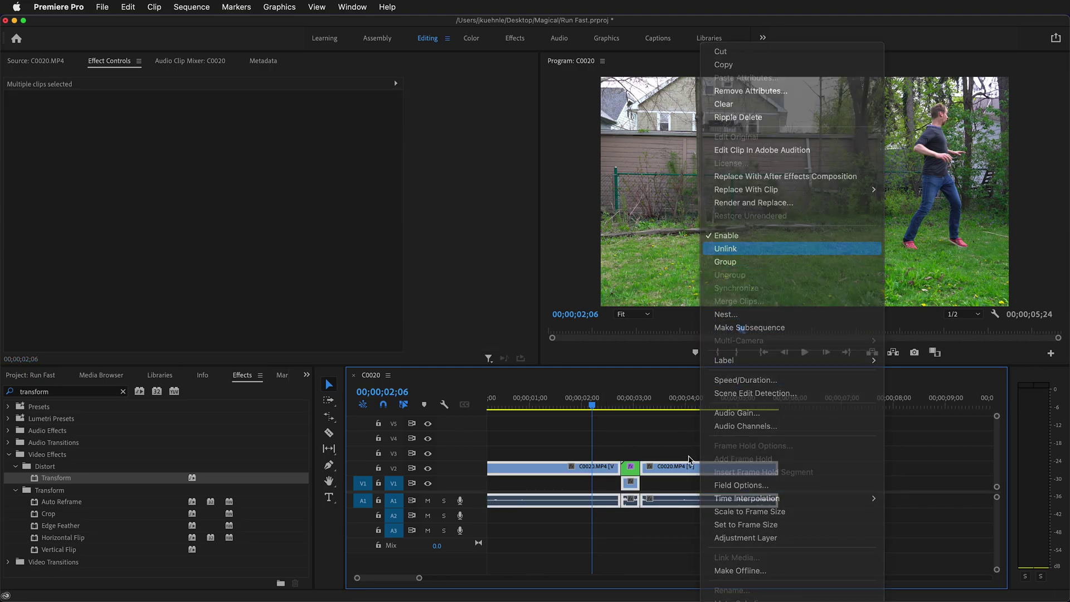
key("Return")
left_click_drag(718, 541, 595, 506)
key("Delete")
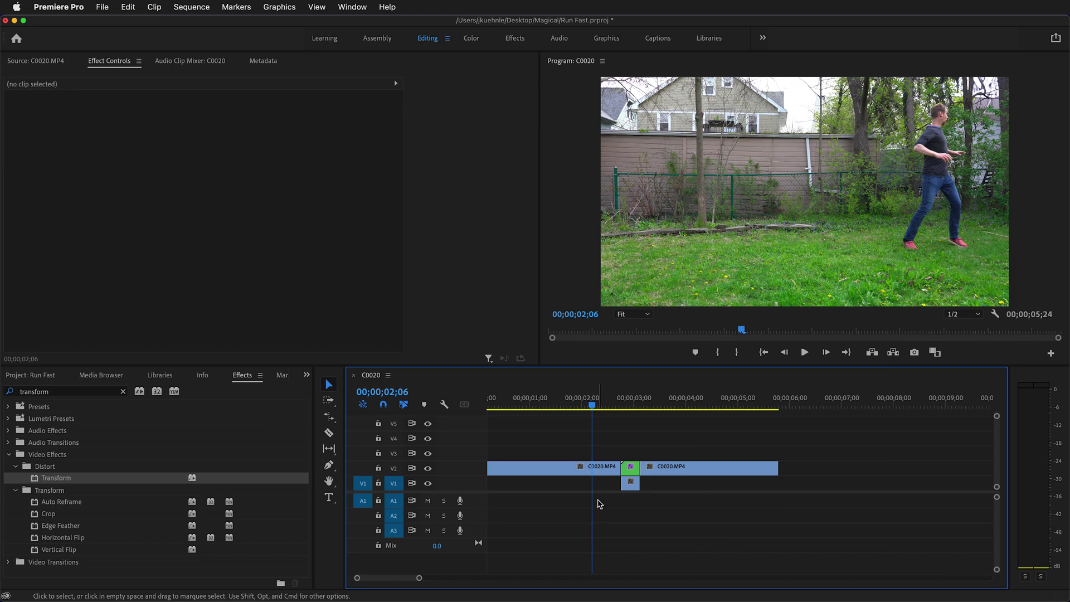
left_click(11, 377)
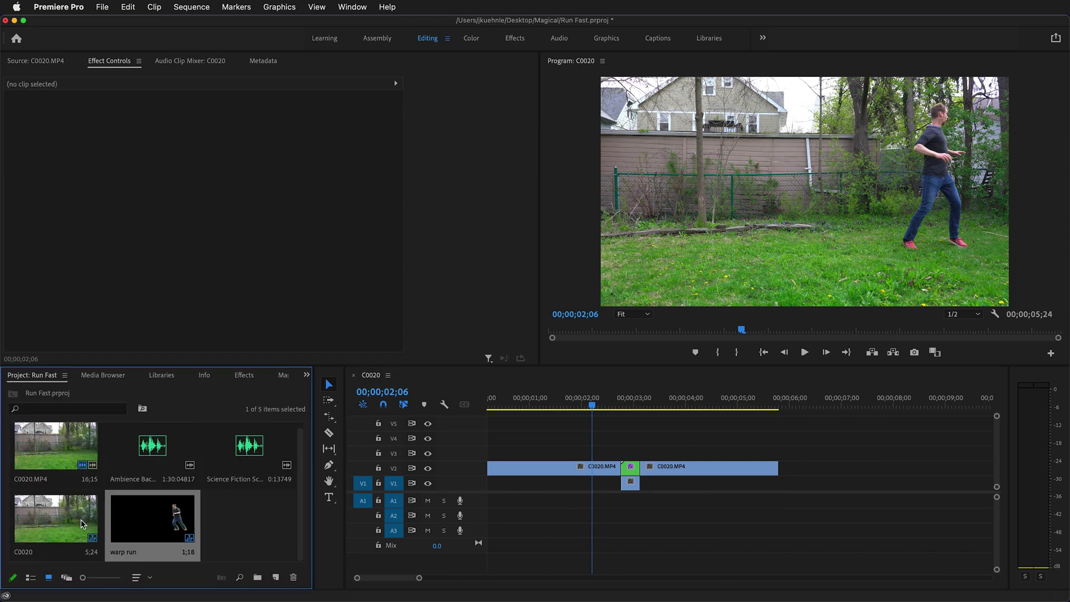
Place the backyard ambience on A1 and cut off the part past the video's end.
left_click_drag(154, 458, 483, 503)
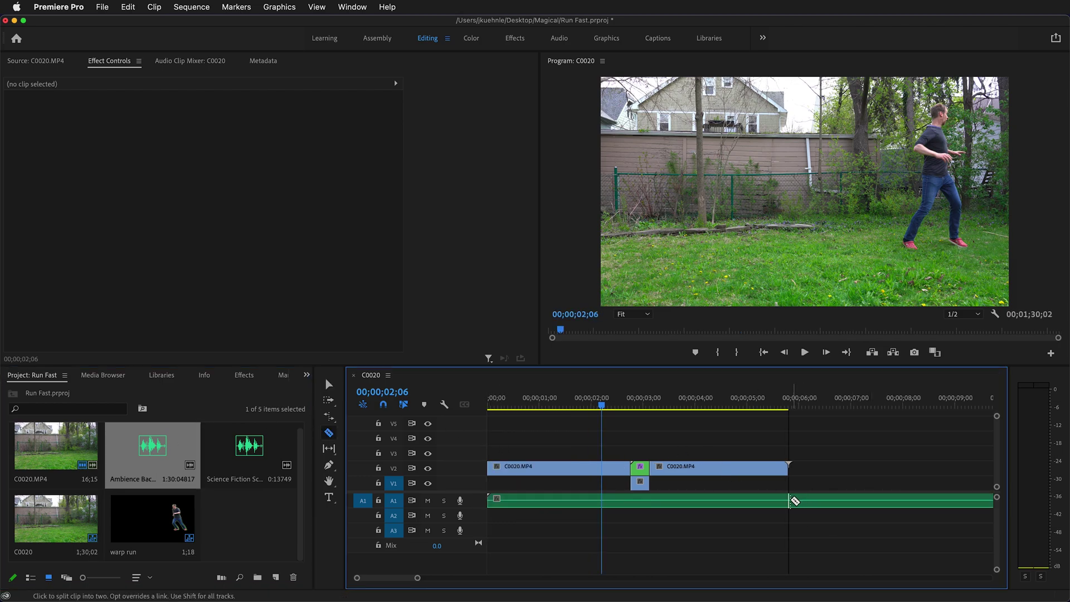
left_click(792, 501)
key("v")
left_click(824, 504)
key("Delete")
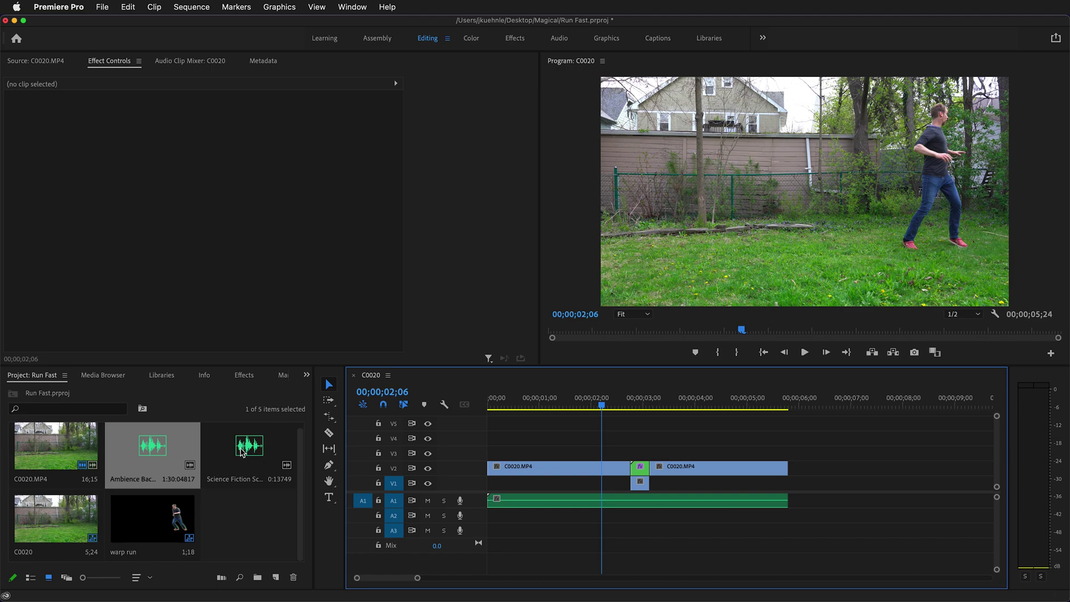
Drop the sci-fi whoosh on A2 at the warp and play back the new audio.
left_click_drag(242, 453, 632, 550)
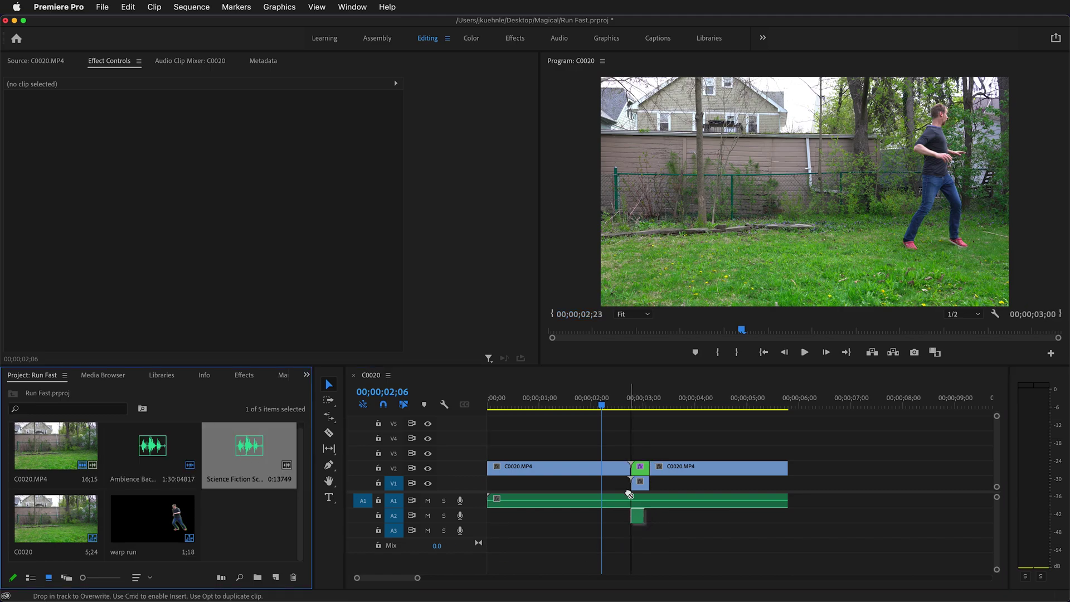
left_click_drag(629, 495, 629, 495)
key("space")
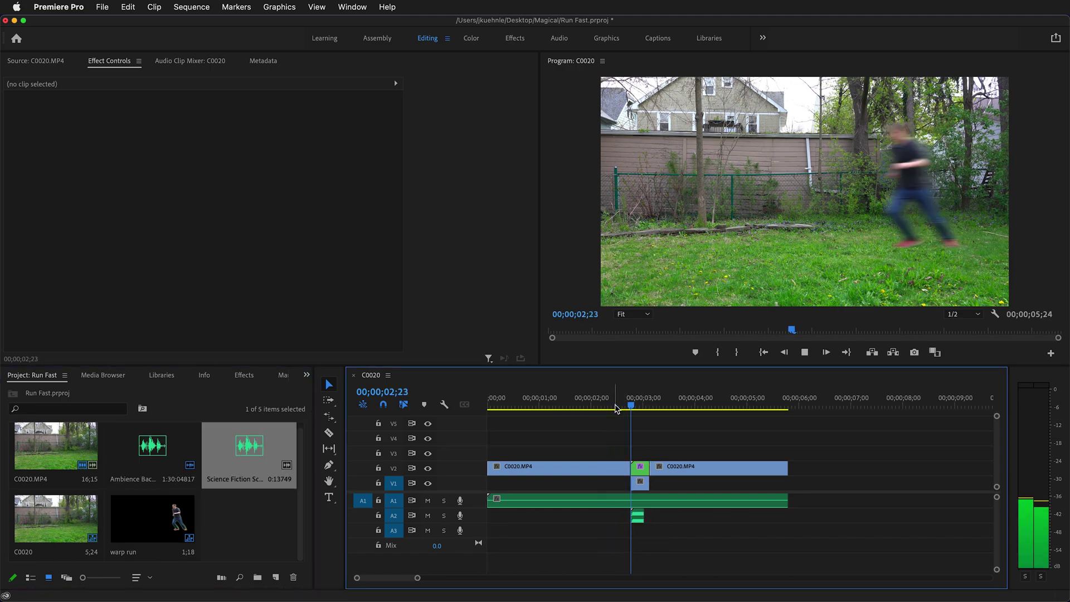
key("space")
key("d")
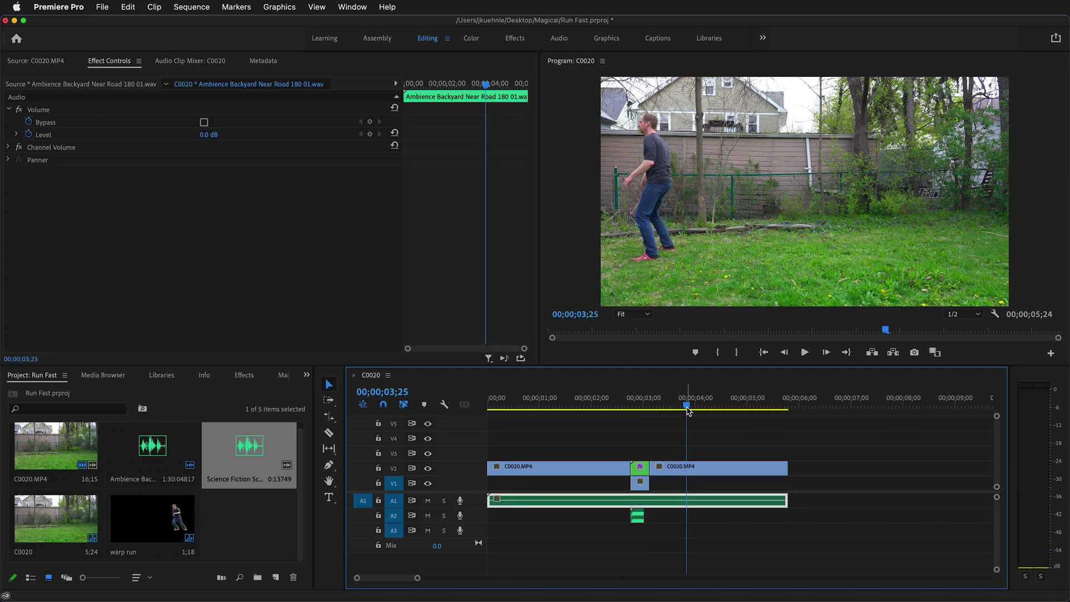
left_click_drag(689, 411, 765, 413)
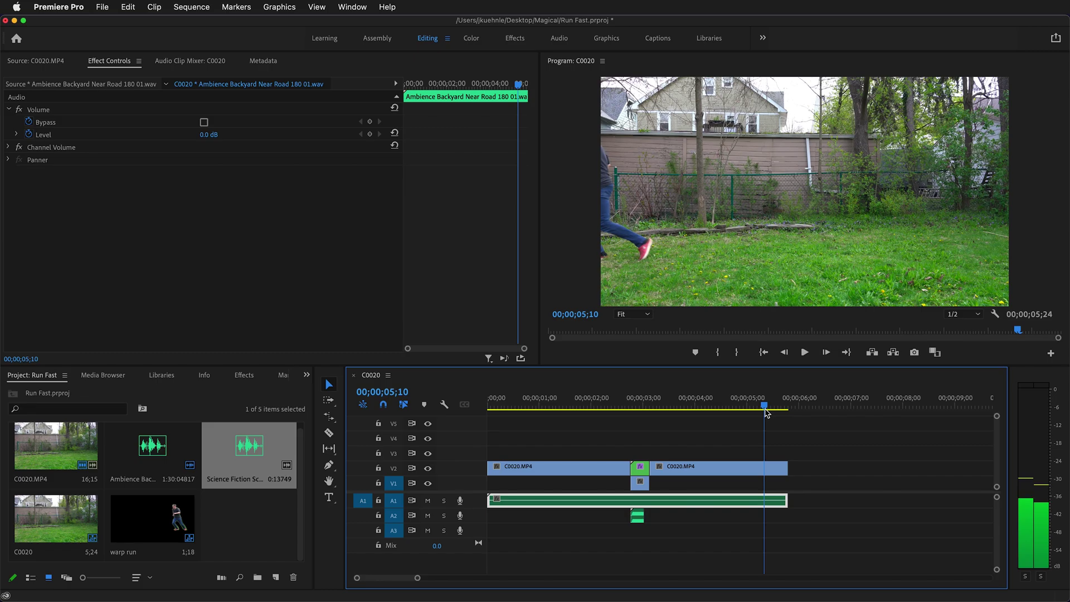
Apply an Exponential Fade to the A1 ambience's end and shorten it to about 18 frames.
left_click(243, 377)
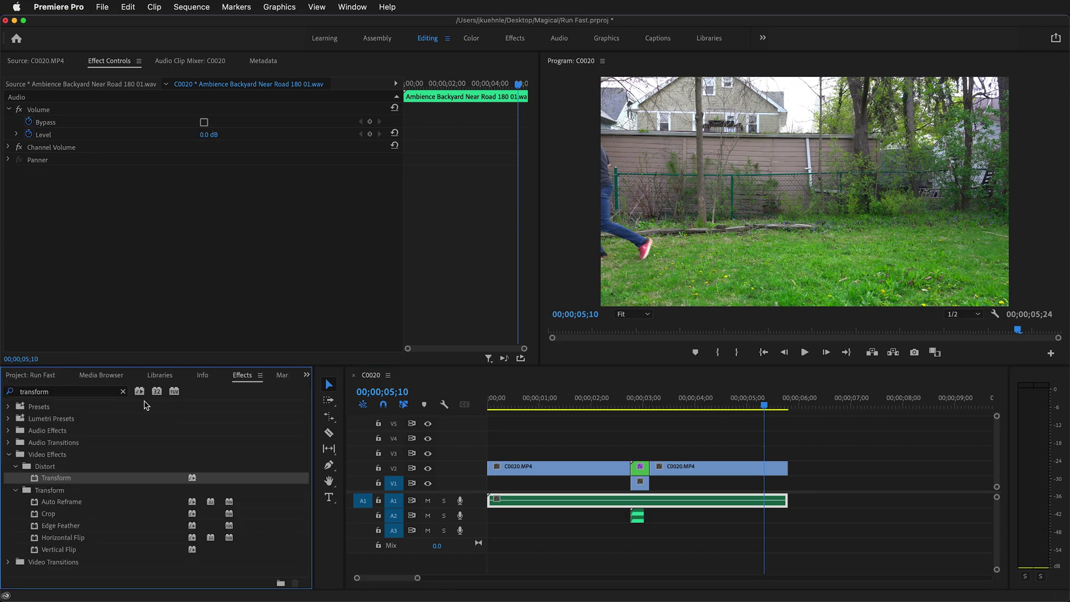
type("fade")
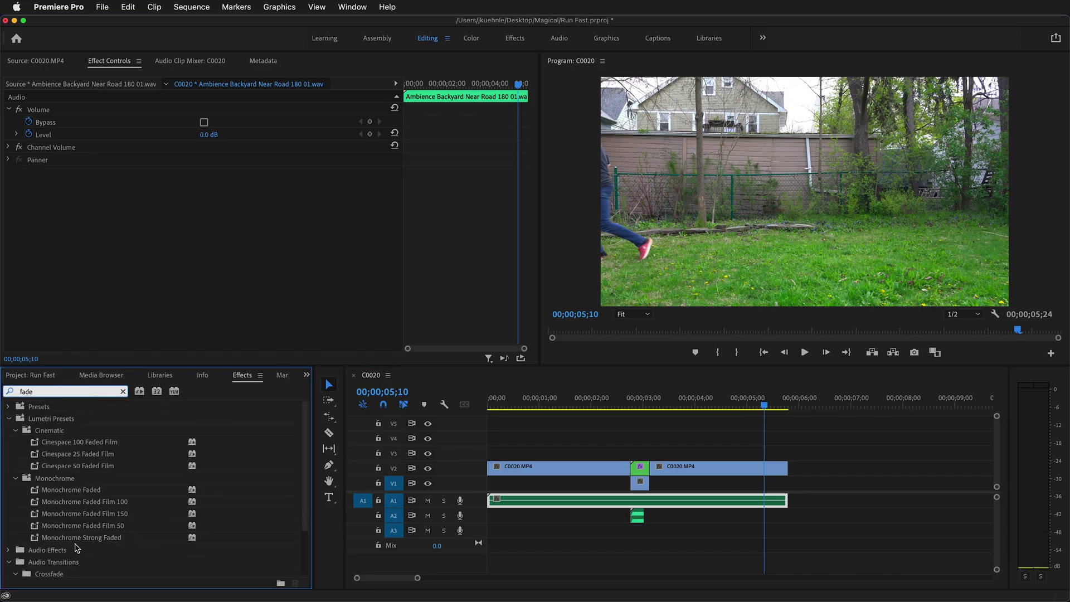
scroll(78, 549, "down", 1)
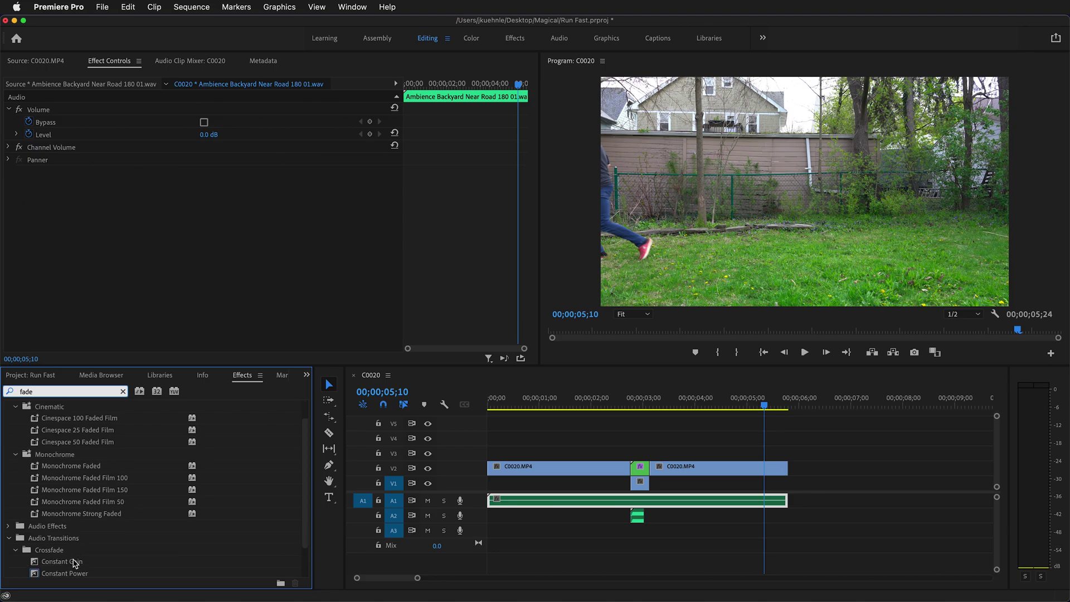
scroll(74, 563, "down", 1)
left_click_drag(74, 561, 141, 555)
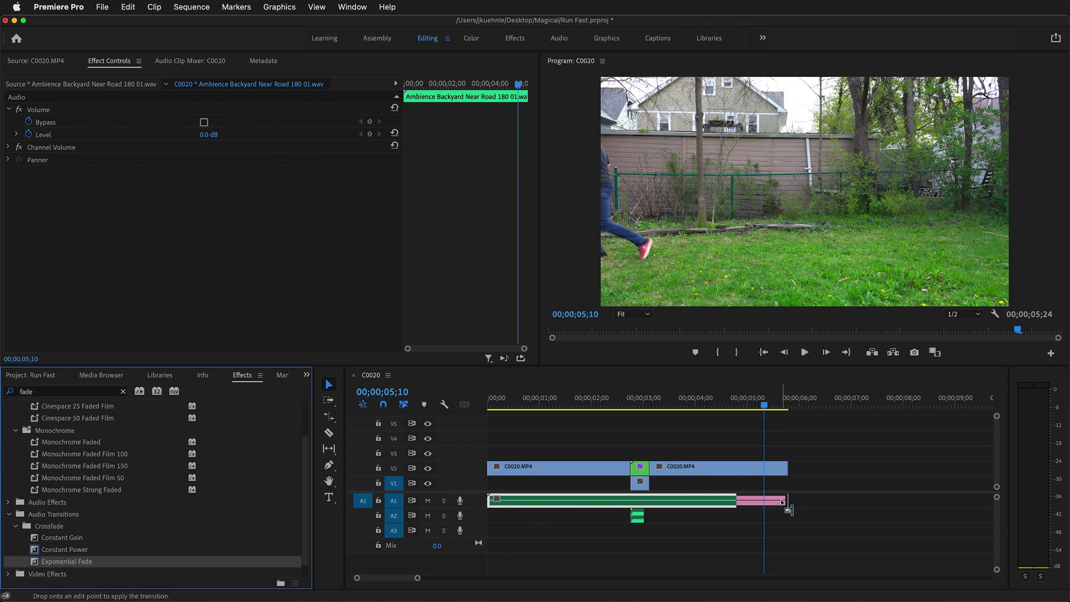
left_click_drag(741, 500, 763, 501)
key("Home")
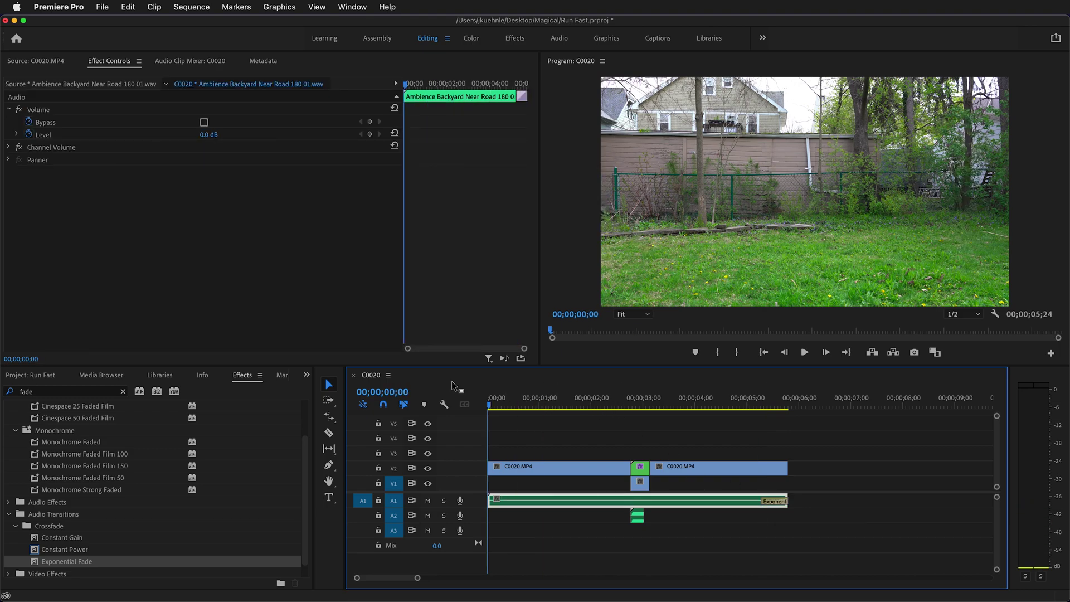